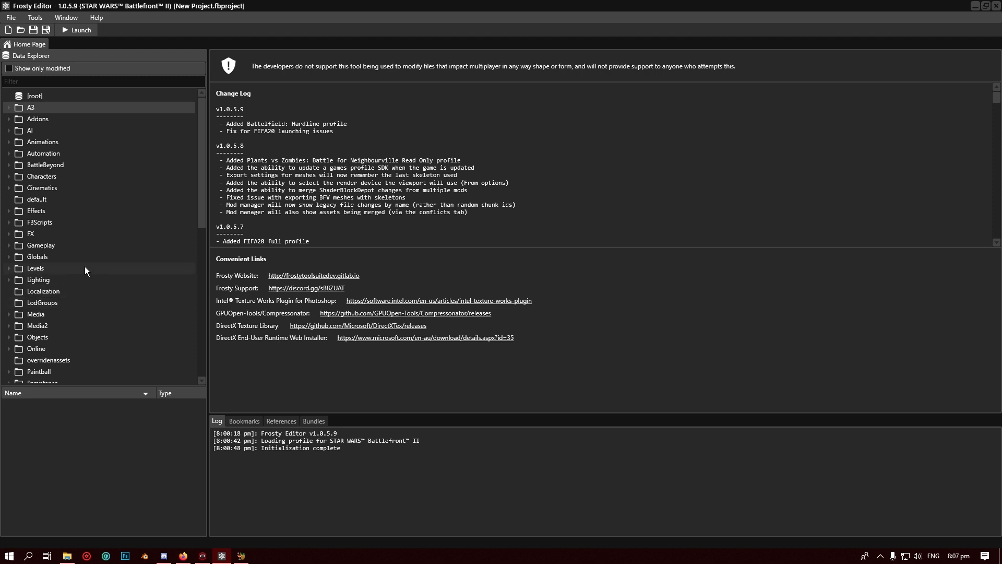
Open the Planet_Tatooine_01 movie asset from the UI/Video/Loading folder
scroll(85, 270, down, 7)
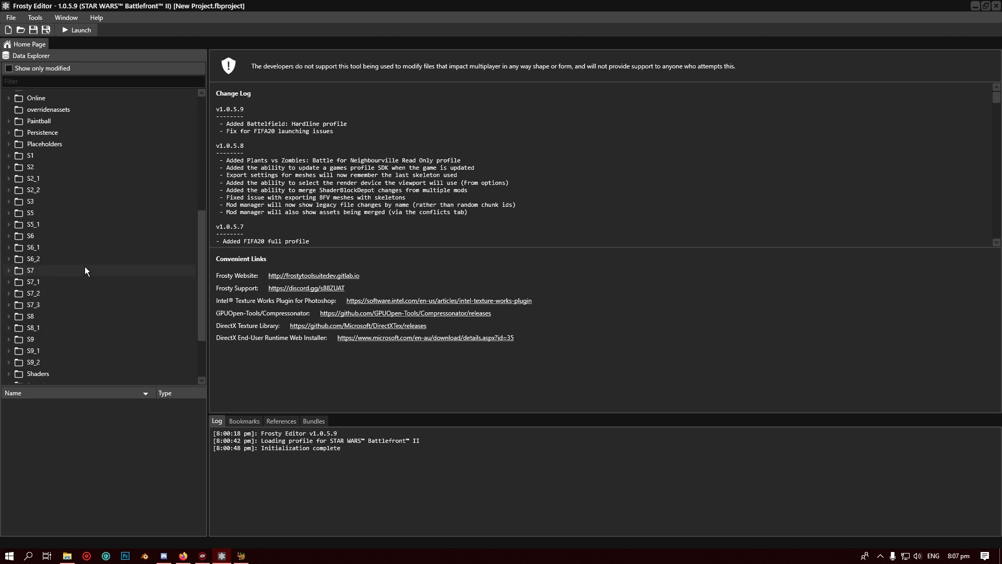
scroll(85, 270, down, 2)
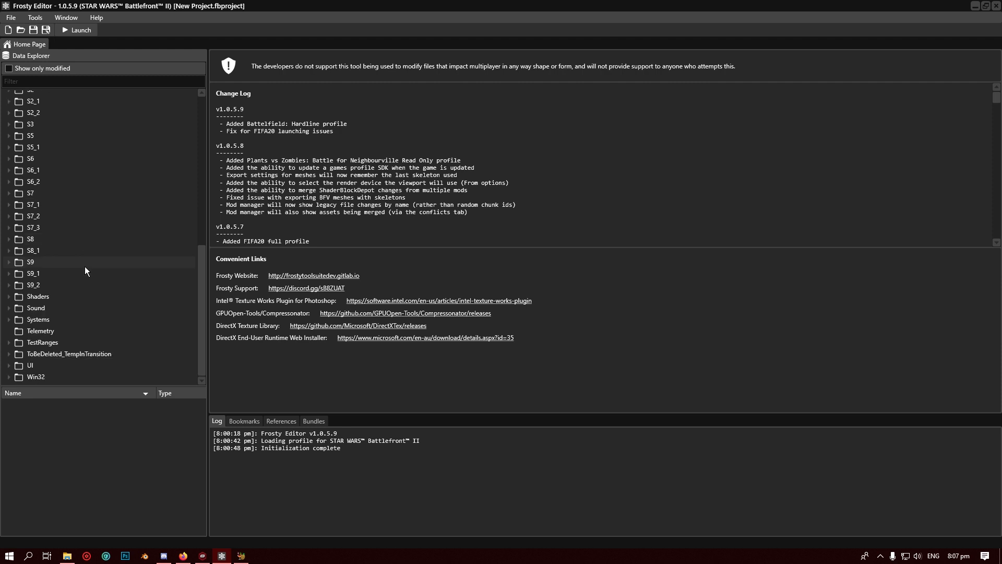
click(10, 366)
scroll(44, 332, down, 7)
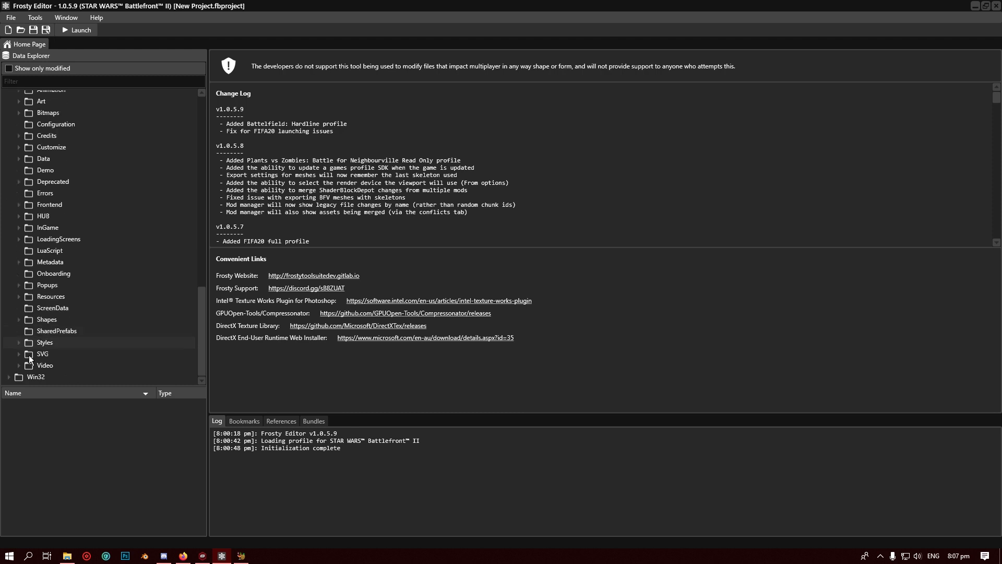
click(18, 365)
click(84, 326)
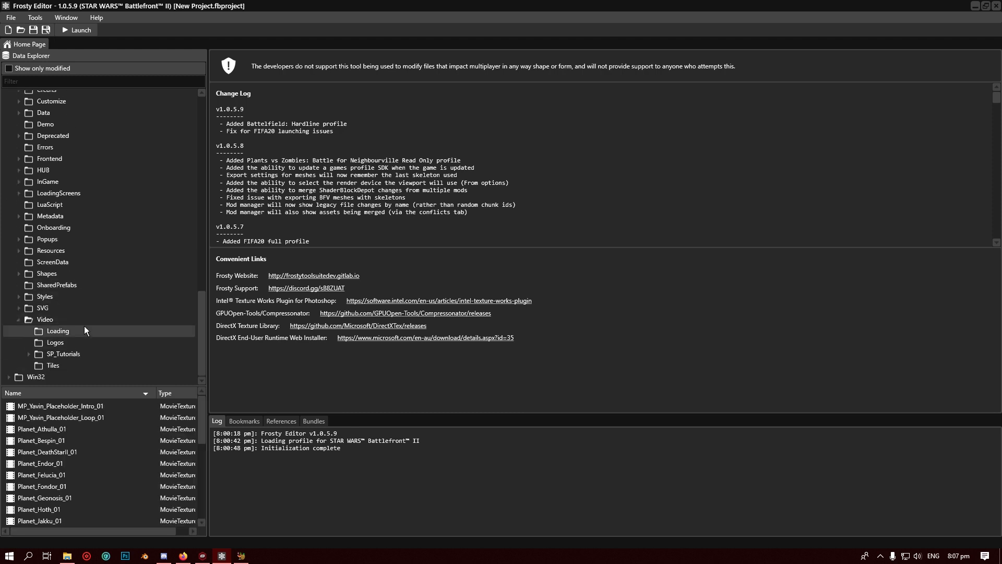
scroll(110, 437, down, 6)
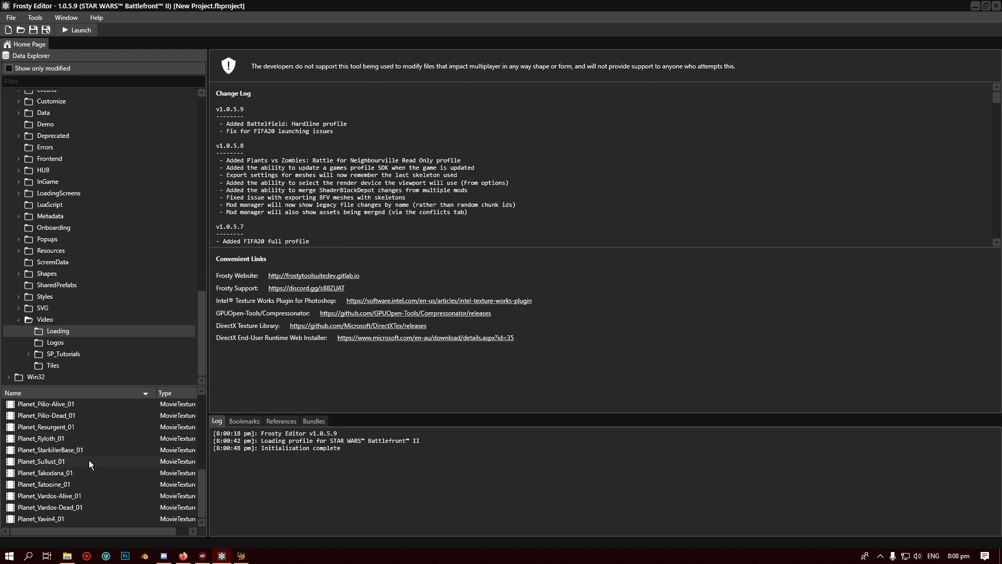
click(52, 80)
double_click(92, 484)
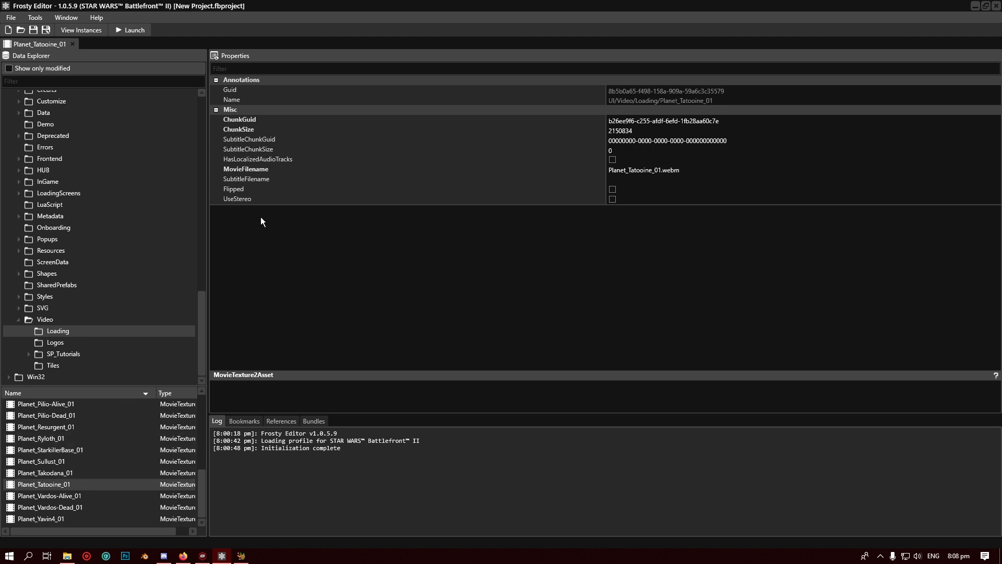
Copy the Tatooine movie's ChunkGuid and find that chunk in the Res/Chunk Explorer
click(573, 120)
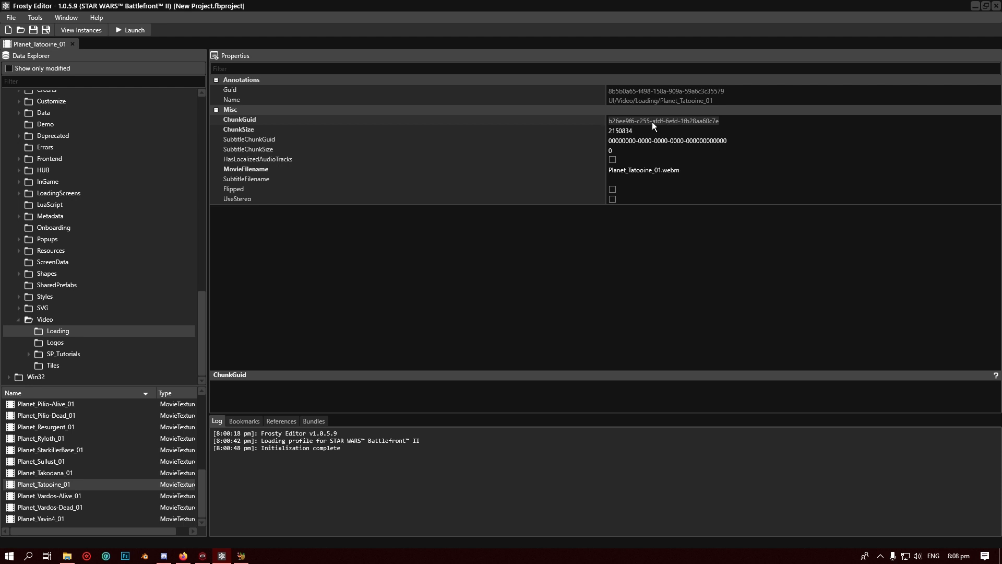
click(36, 17)
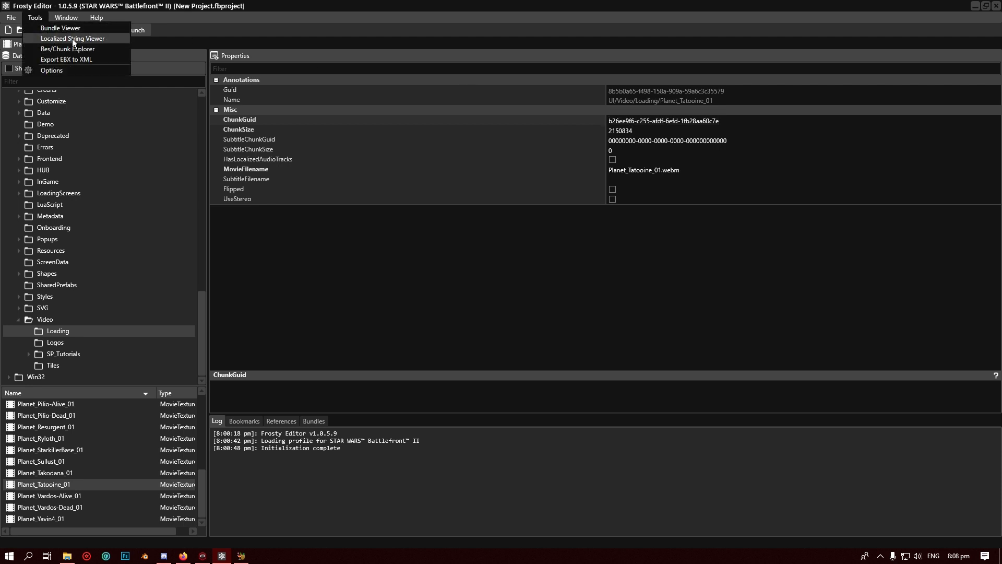
click(81, 49)
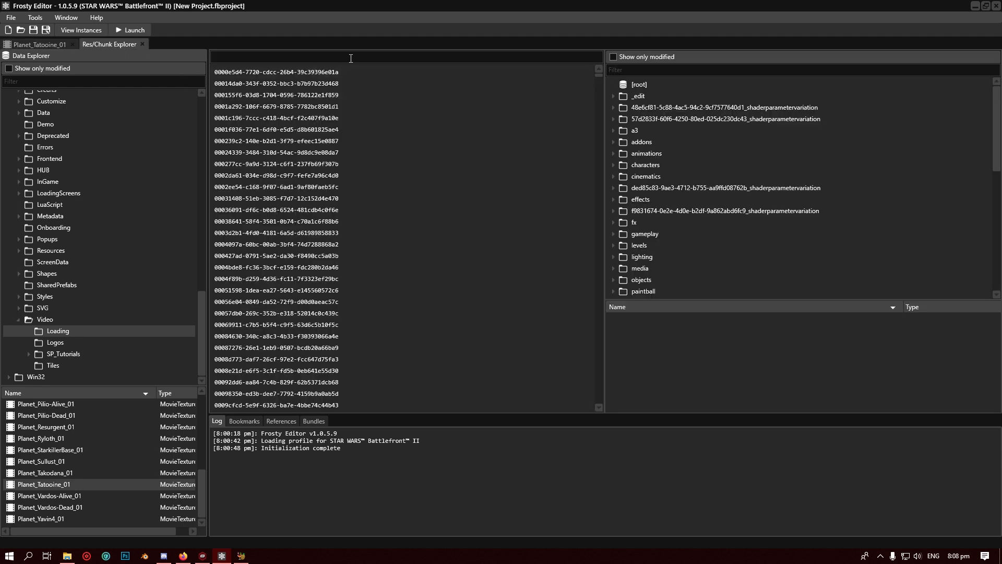
text(b26ee9f6-c255-afdf-6efd-1fb28aa60c7e)
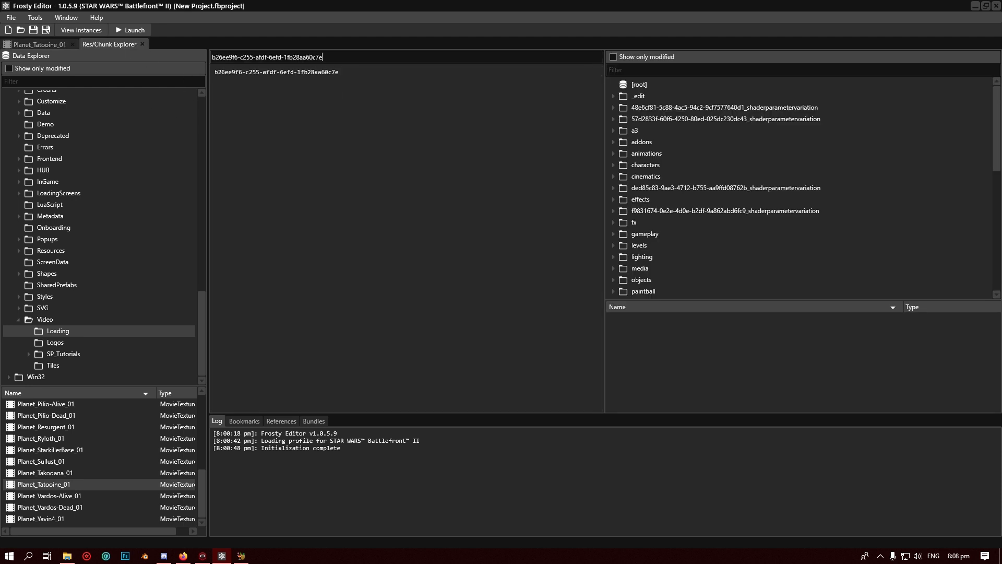
Export the Tatooine movie chunk to the Desktop as a .chunk file under its default name
right_click(259, 71)
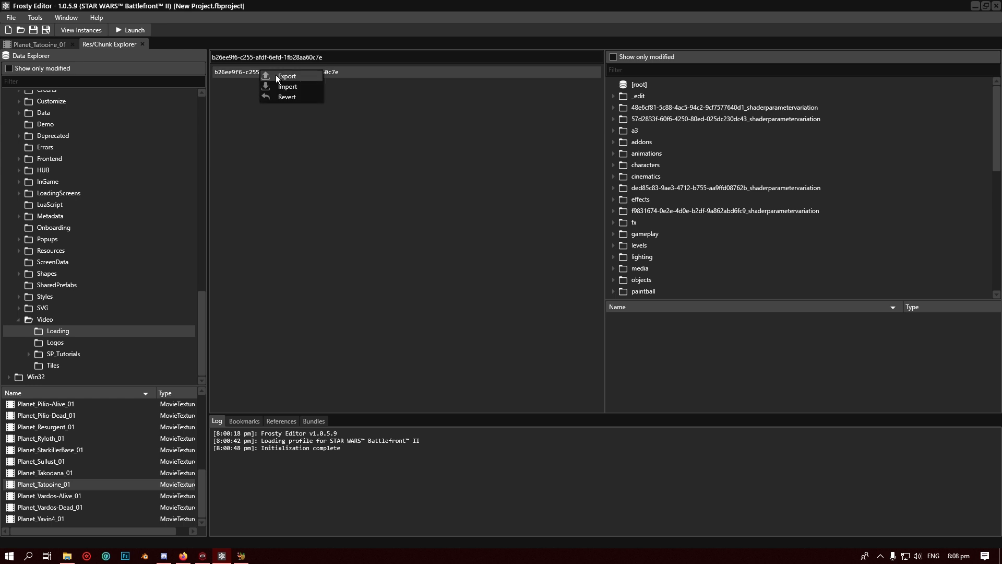
click(277, 76)
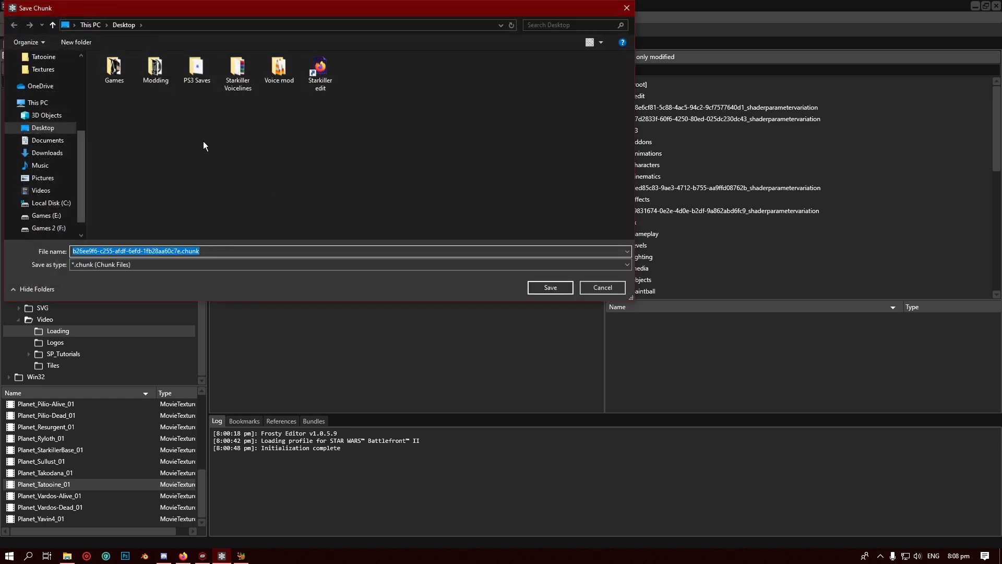
click(543, 288)
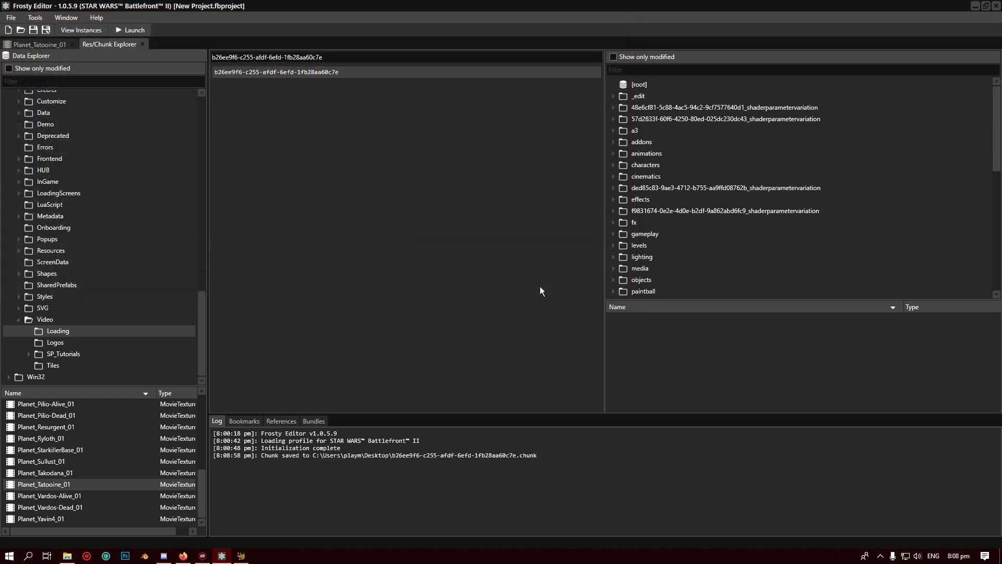
Switch to File Explorer and change the exported chunk file's extension on the Desktop to .webm
click(67, 556)
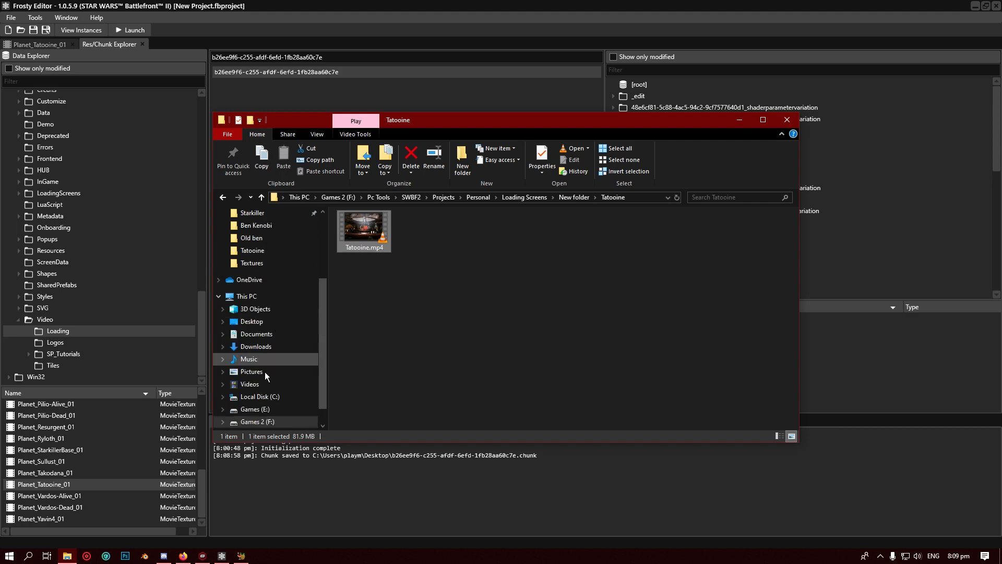
click(270, 325)
scroll(420, 269, down, 5)
scroll(528, 328, up, 6)
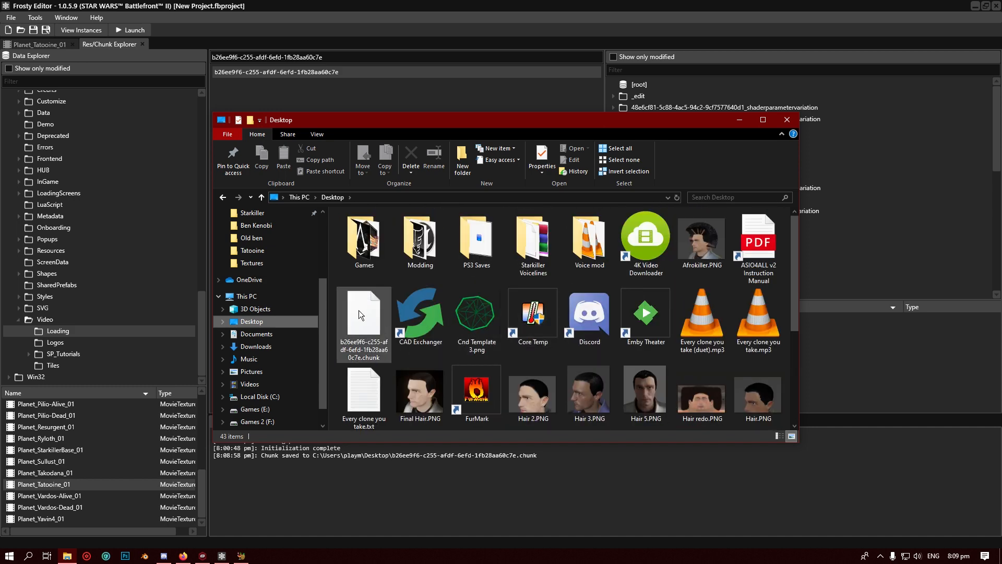
click(358, 310)
key(F2)
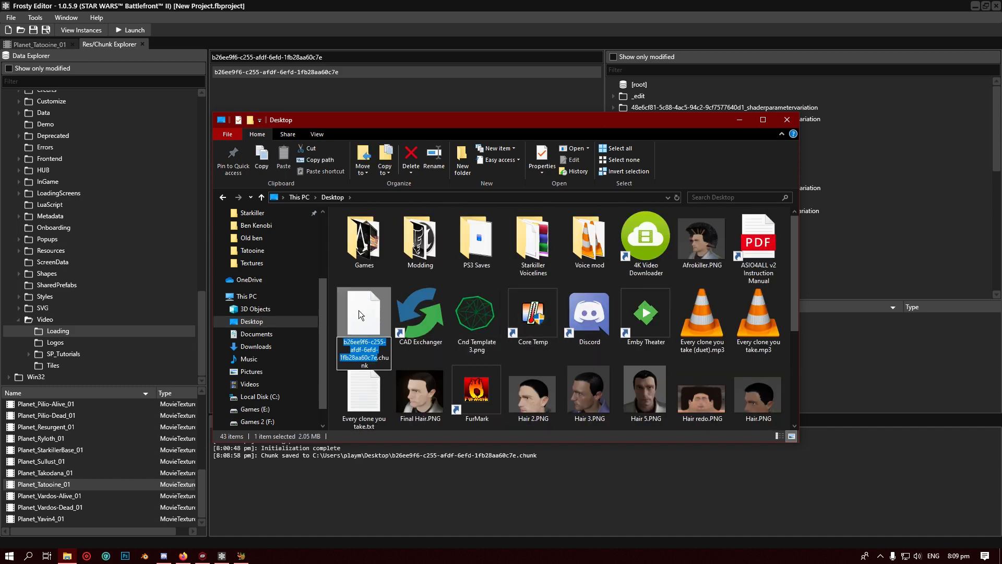
key(Right)
key(BackSpace)
key(BackSpace)
key(BackSpace)
key(BackSpace)
key(BackSpace)
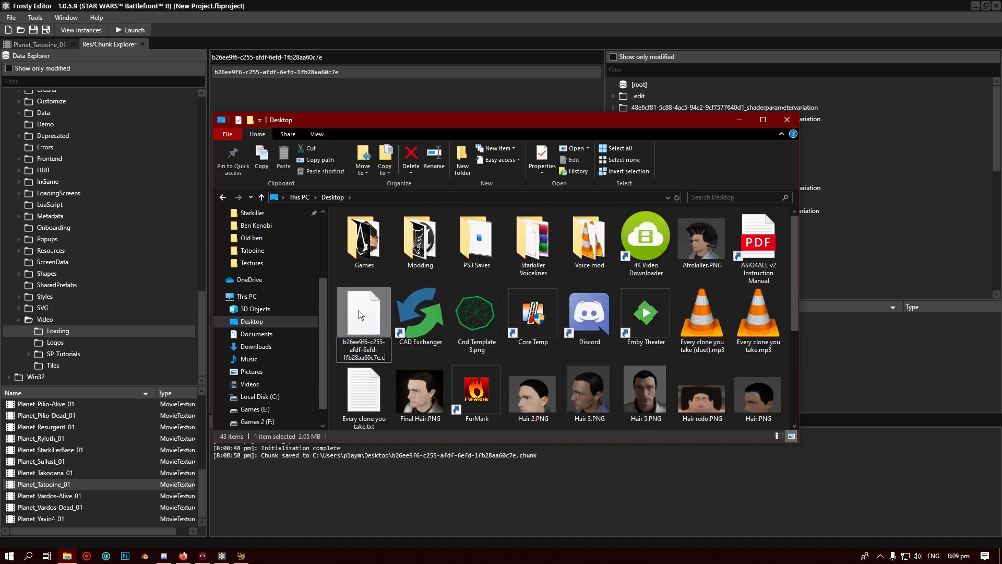
text(webm)
key(Return)
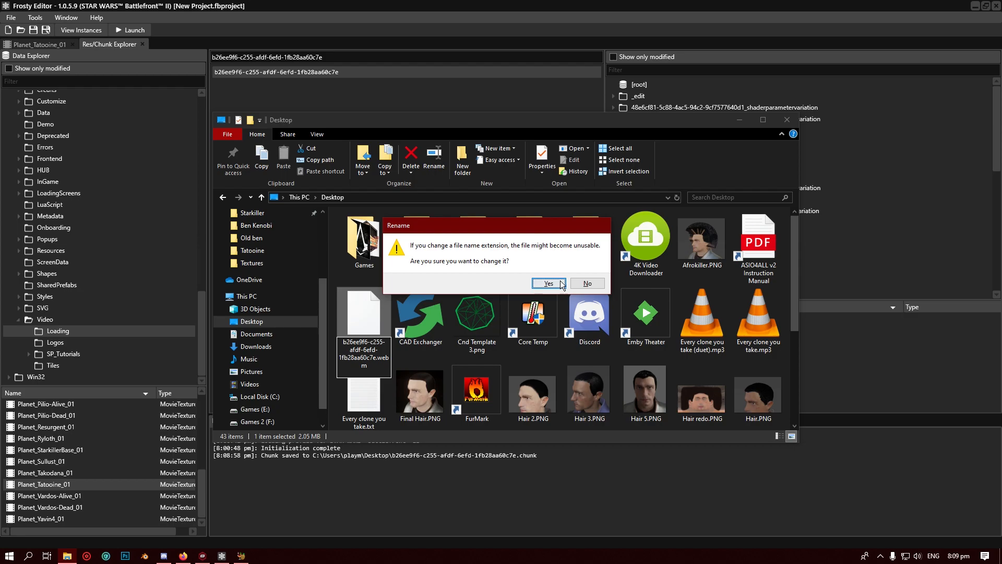
click(548, 283)
Play the renamed .webm file to check the original loading video, then delete that file from the Desktop
double_click(358, 317)
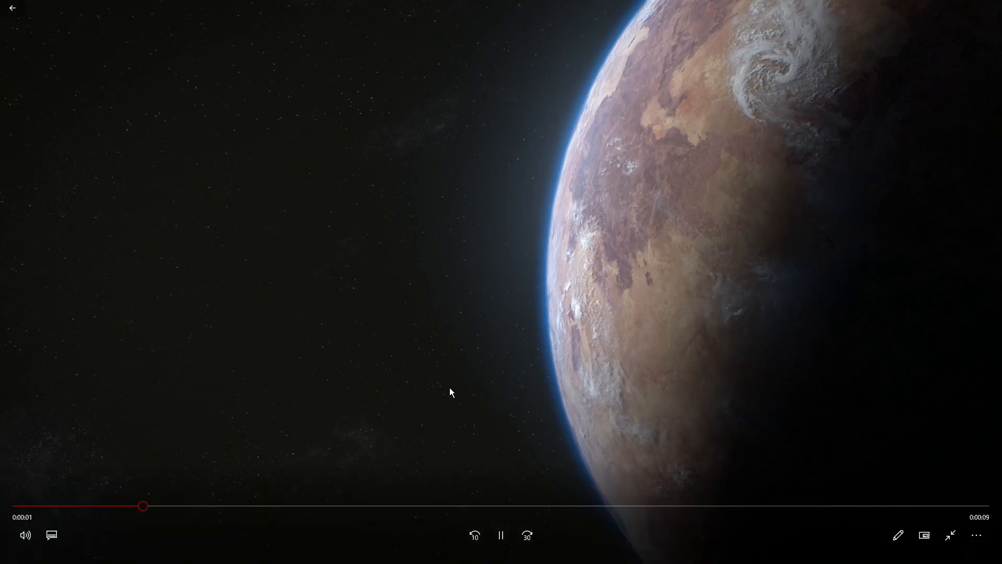
click(951, 535)
click(990, 3)
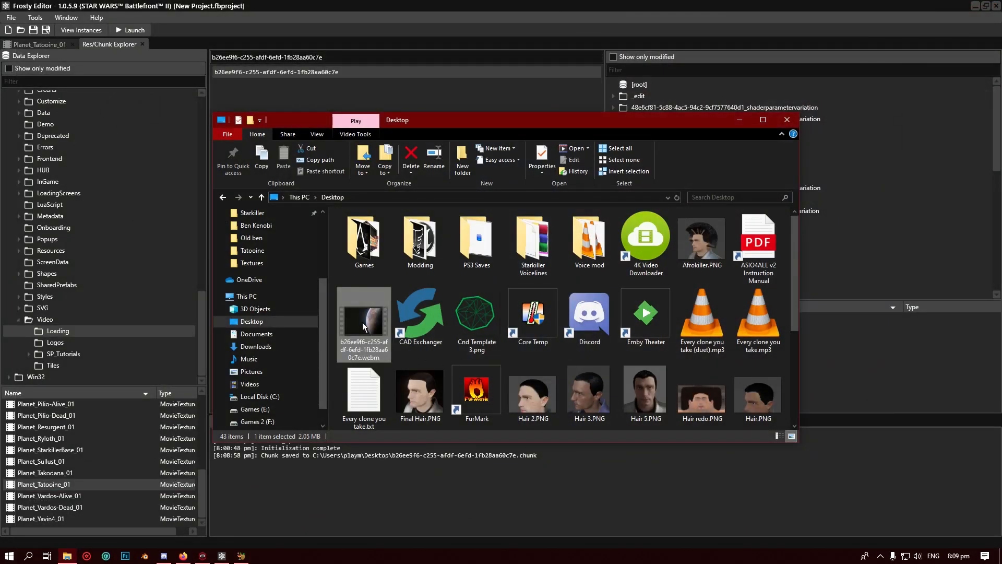
key(Delete)
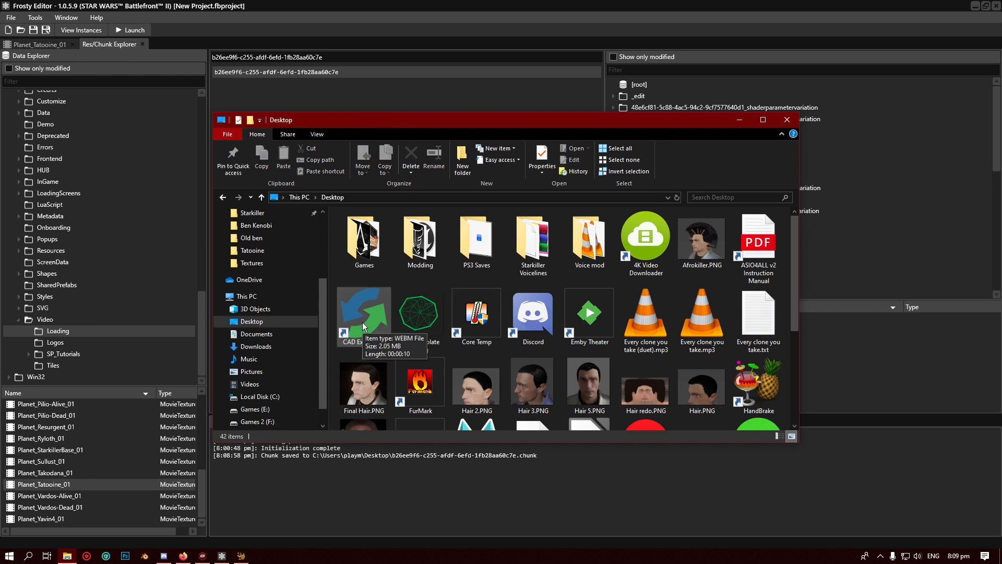
Play the replacement video Tatooine.mp4 from the Tatooine folder at full screen, then close the player and put the folder window away
click(277, 264)
double_click(371, 258)
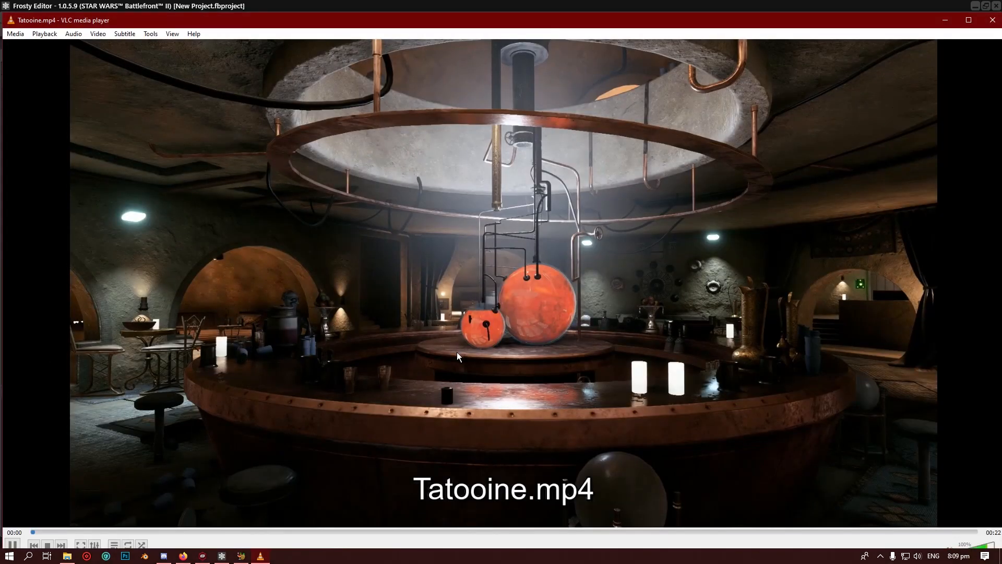
double_click(457, 357)
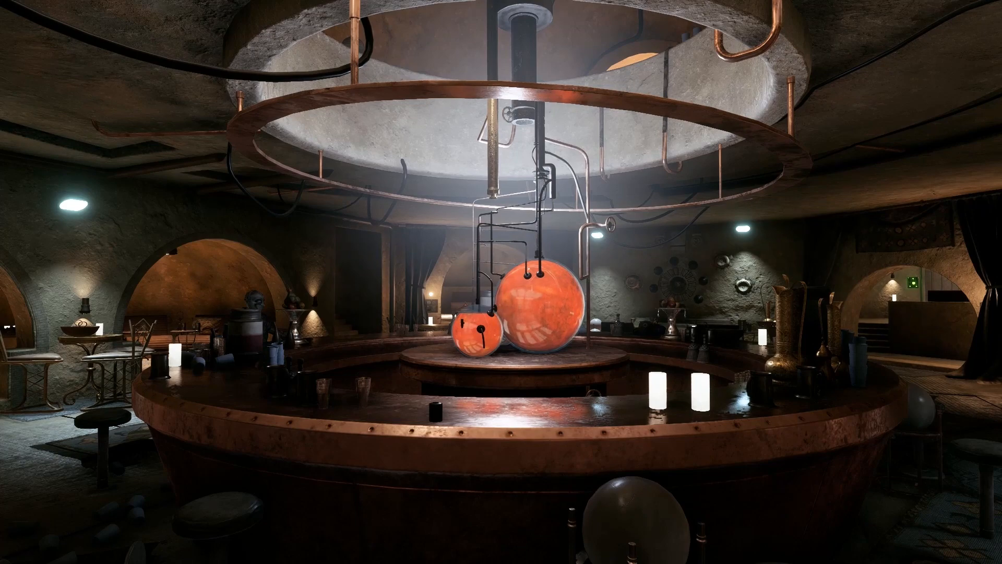
double_click(744, 425)
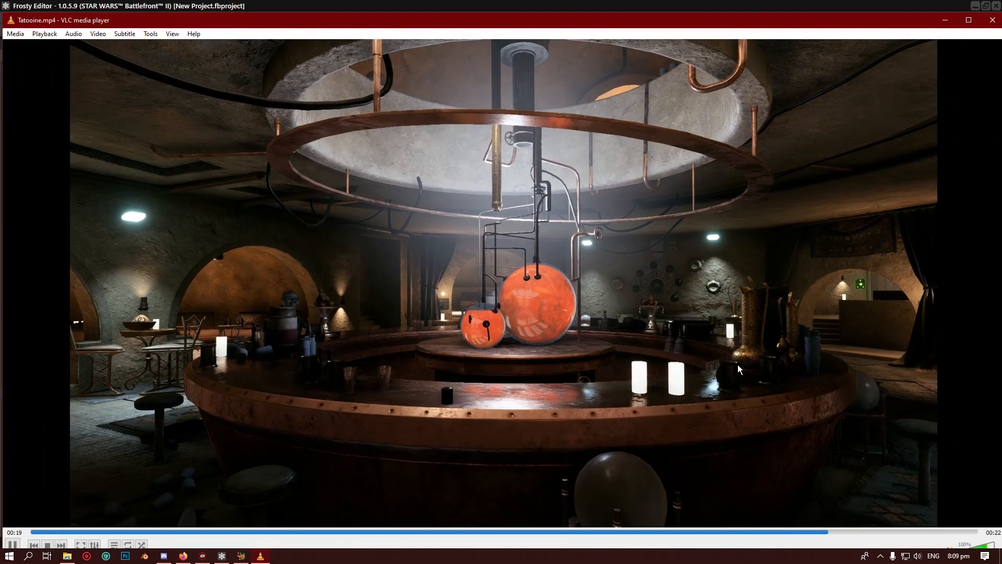
click(995, 24)
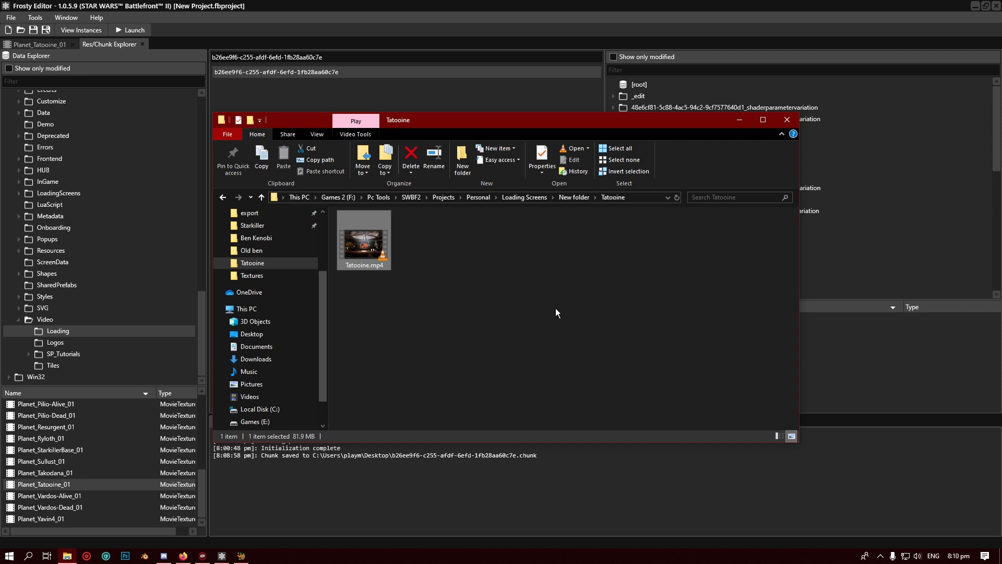
click(740, 120)
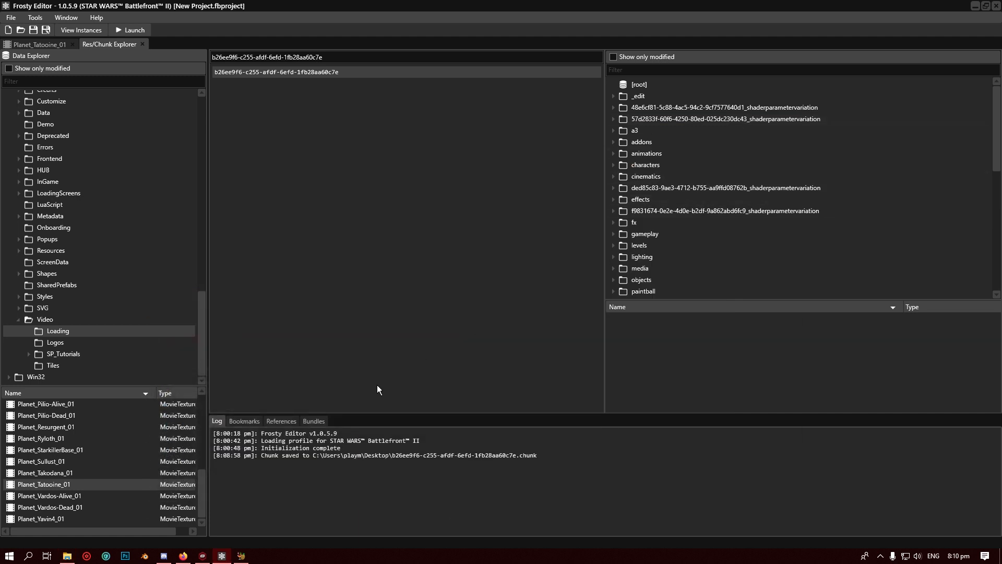
Switch to HandBrake and load Tatooine.mp4 from the Tatooine folder as the single-file source
click(241, 556)
drag(575, 175, 333, 90)
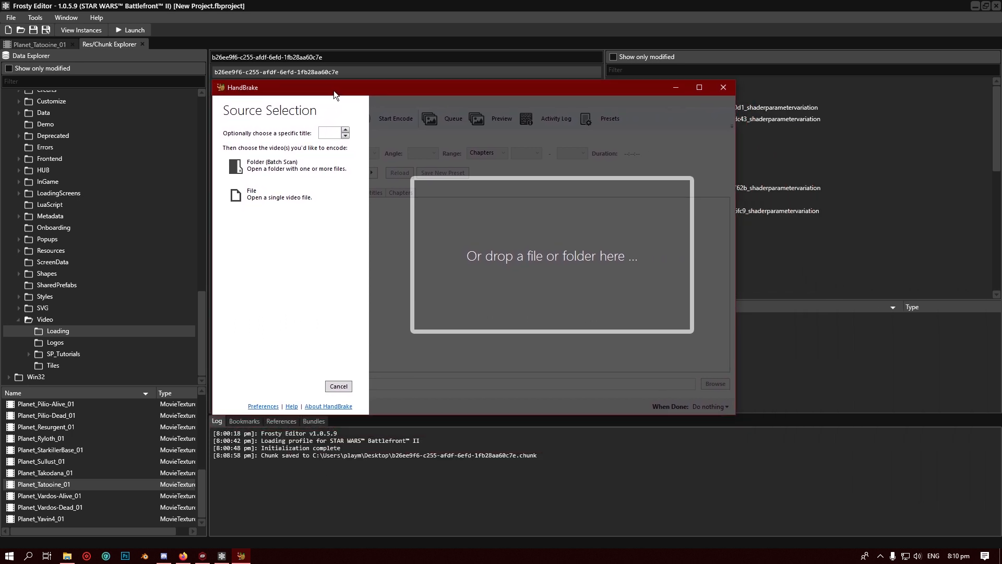
click(306, 202)
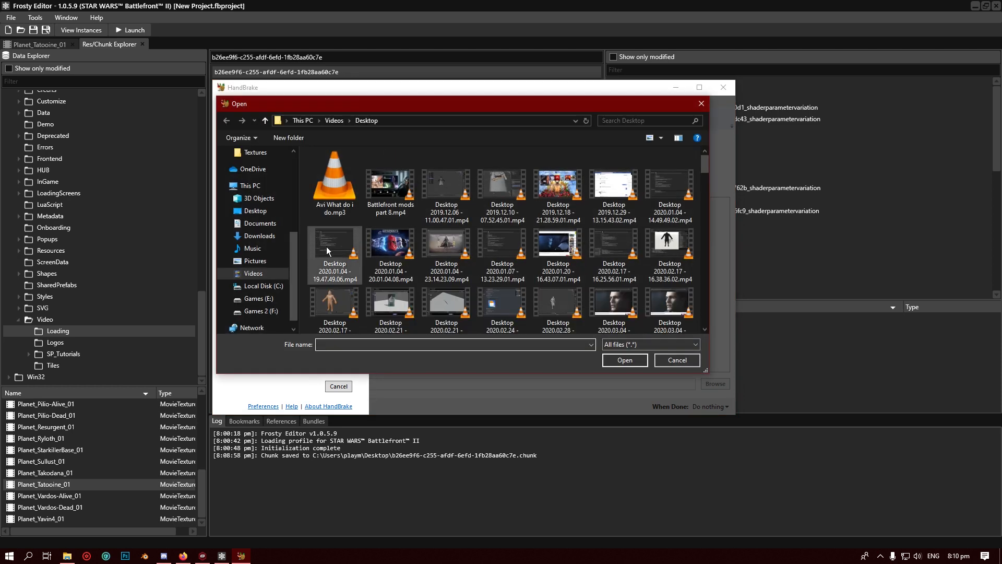
scroll(271, 198, up, 1)
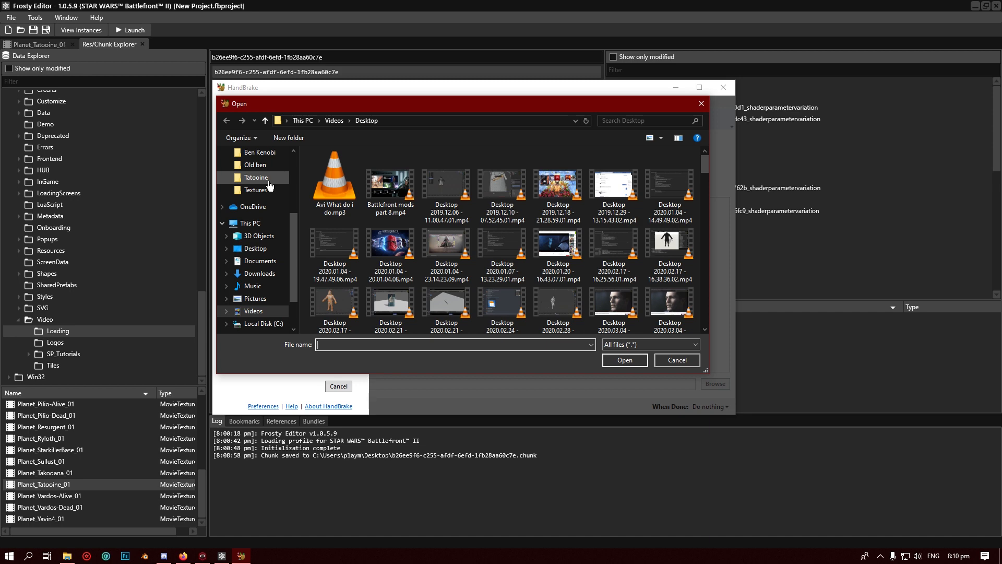
click(269, 180)
click(334, 197)
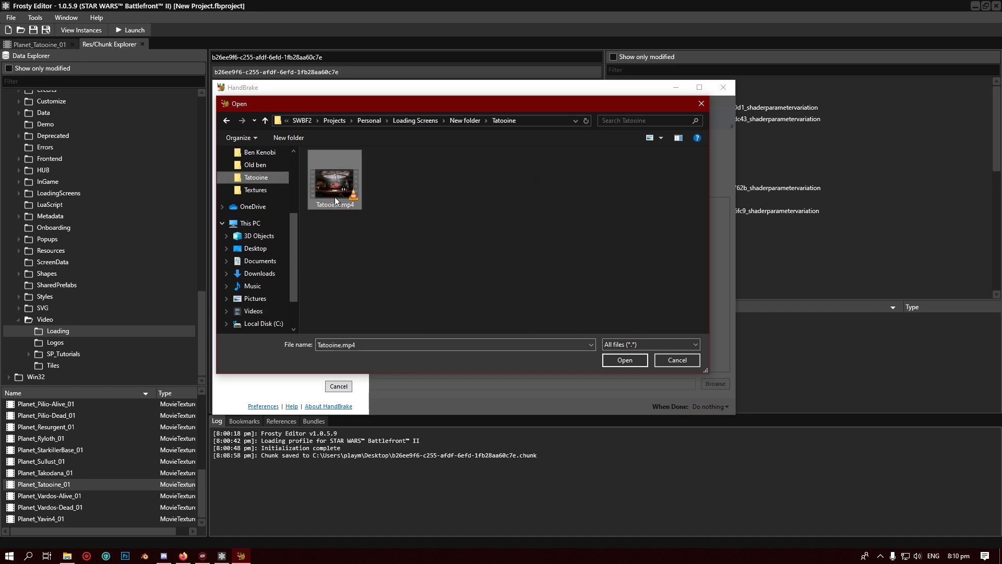
click(624, 360)
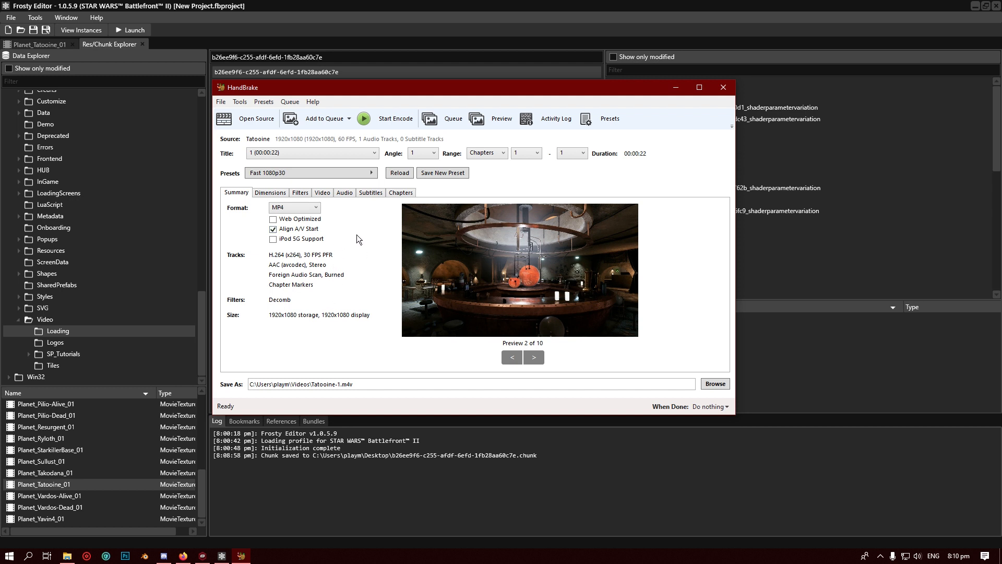
Apply the HQ 1080p30 Surround preset from the General presets and set the output format to WebM
click(341, 173)
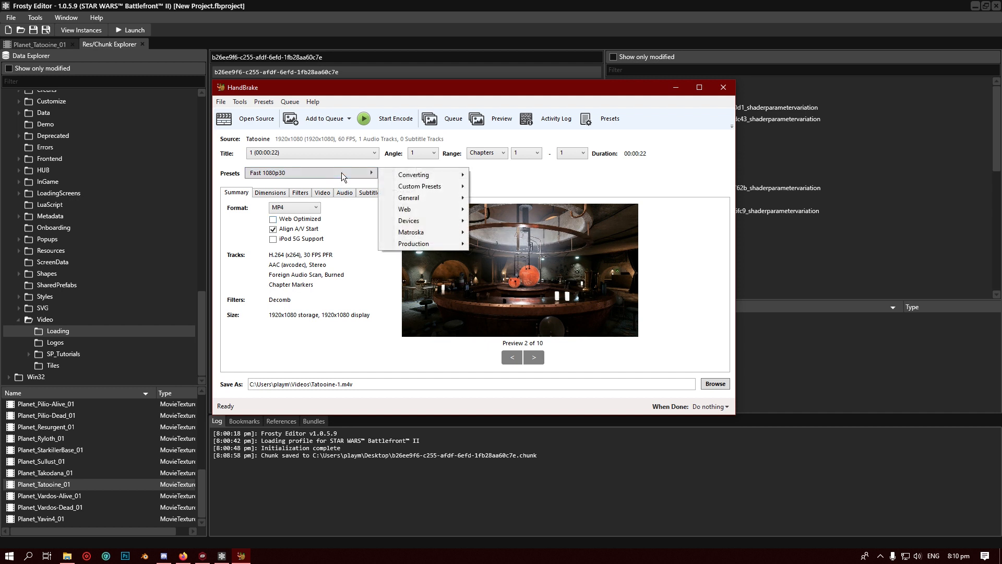
mouse_move(417, 175)
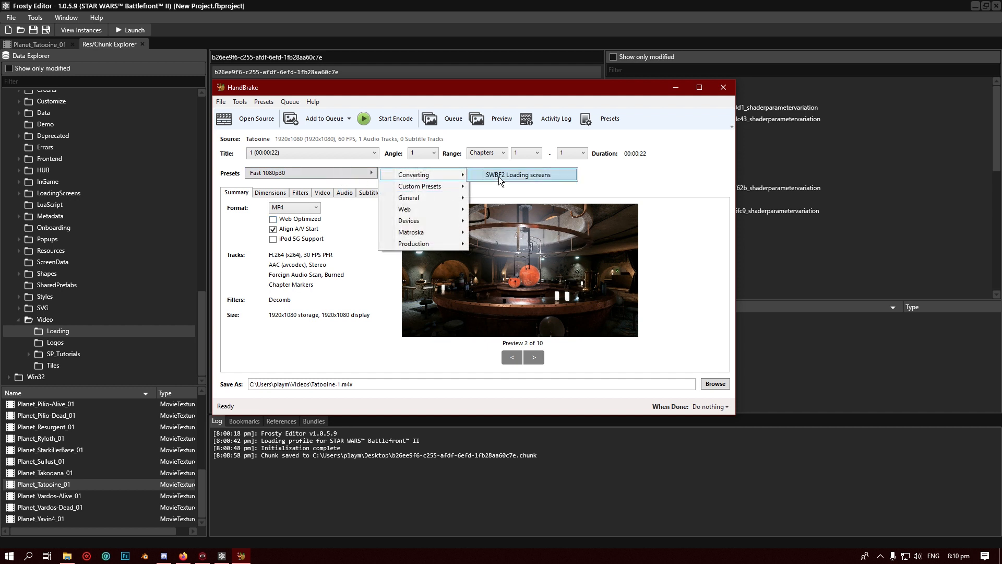
mouse_move(432, 198)
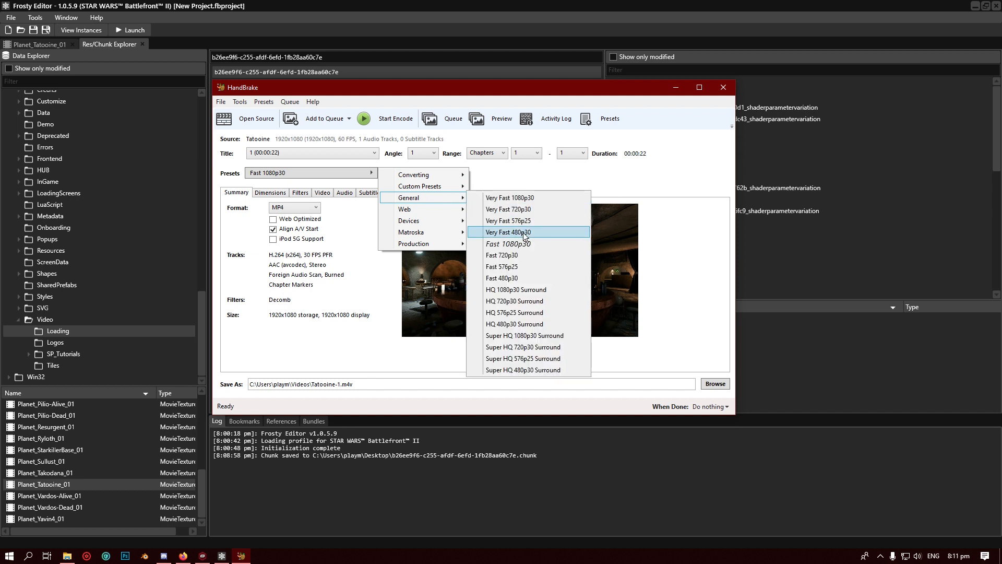
click(531, 293)
click(307, 209)
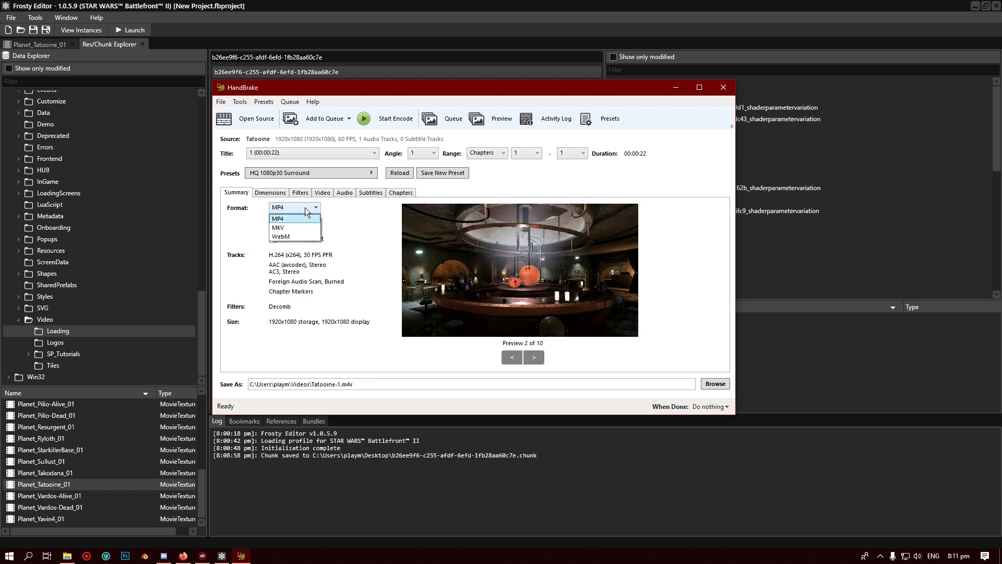
click(303, 237)
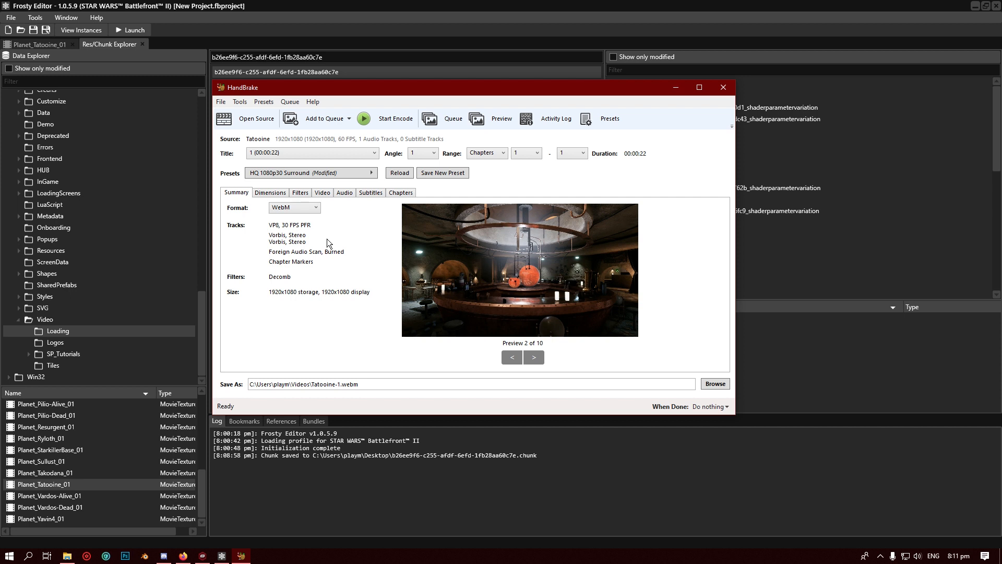
In the video settings, keep the VP8 codec and set a constant framerate of 60 FPS
click(318, 192)
click(321, 216)
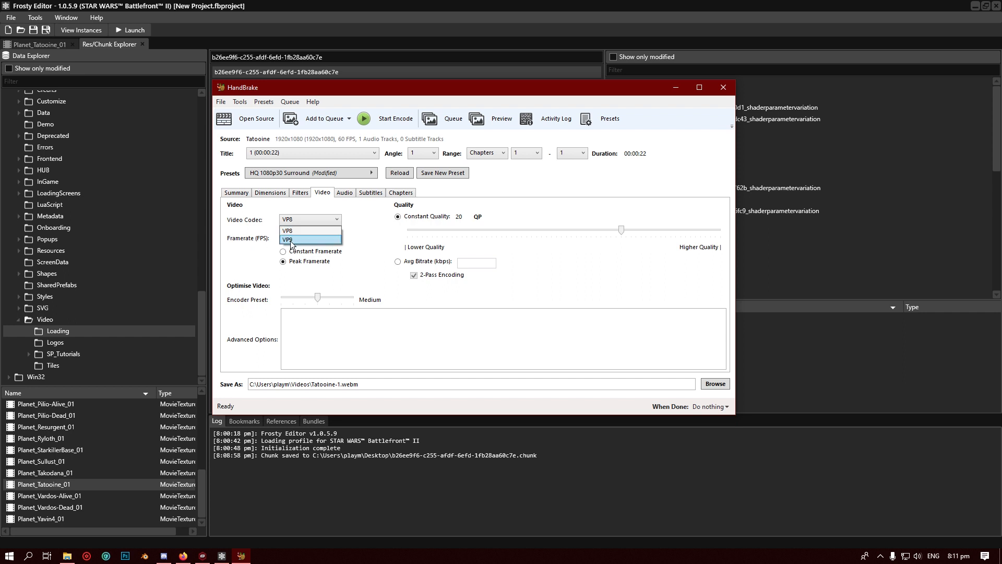
click(327, 199)
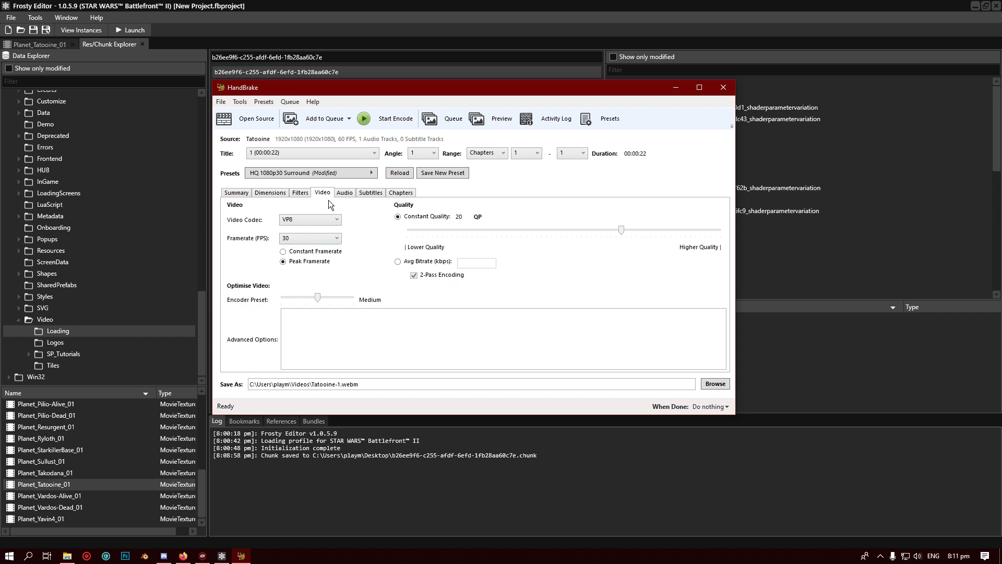
click(303, 253)
click(302, 238)
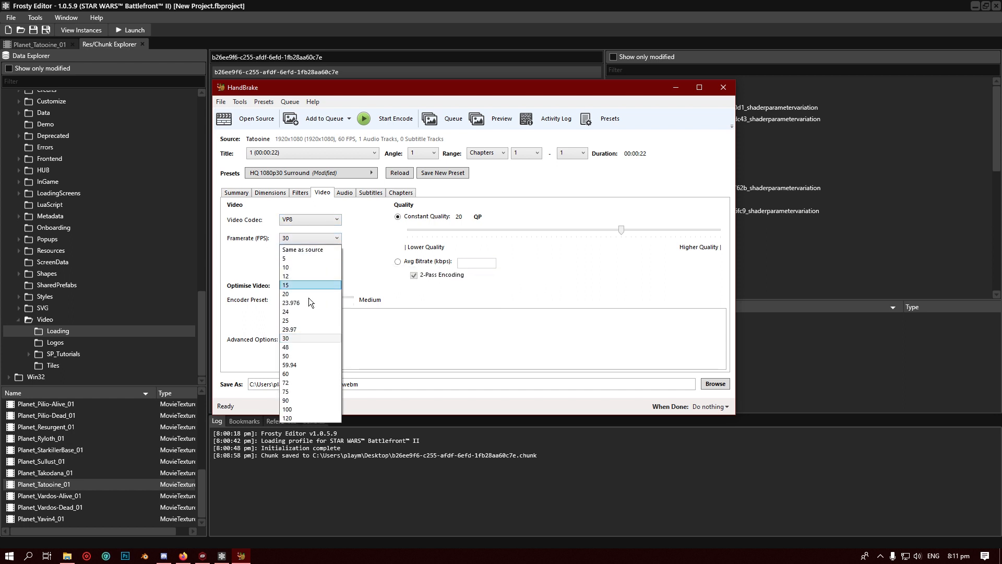
click(300, 374)
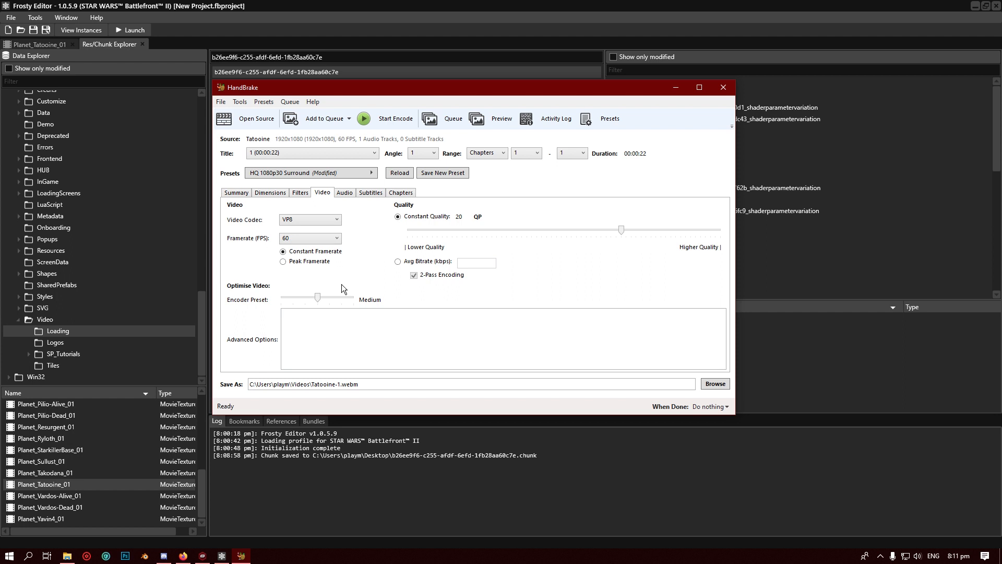
Set the bitrate of both audio tracks to 192, keeping the Vorbis codec and Stereo mixdown
click(345, 193)
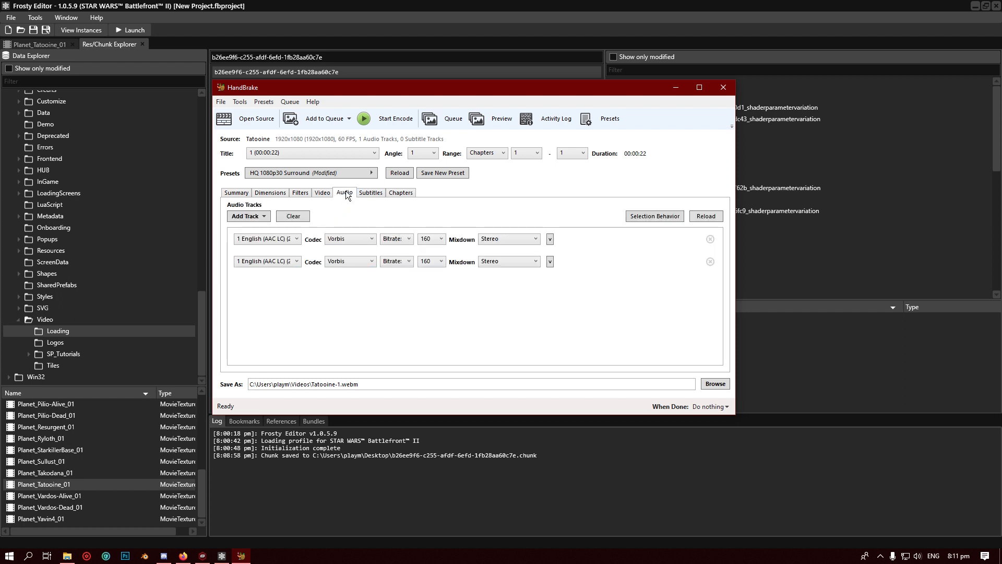
click(338, 241)
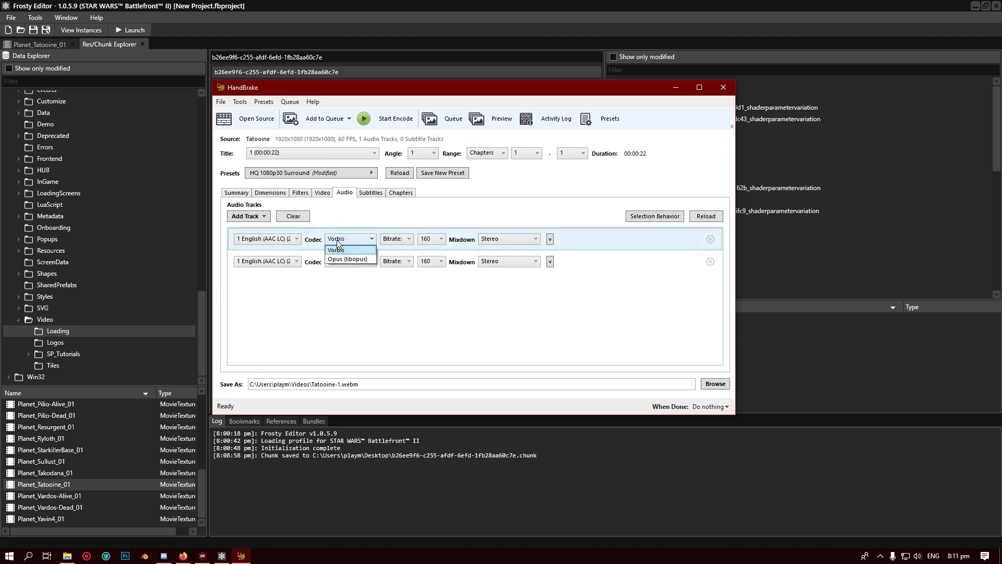
click(384, 319)
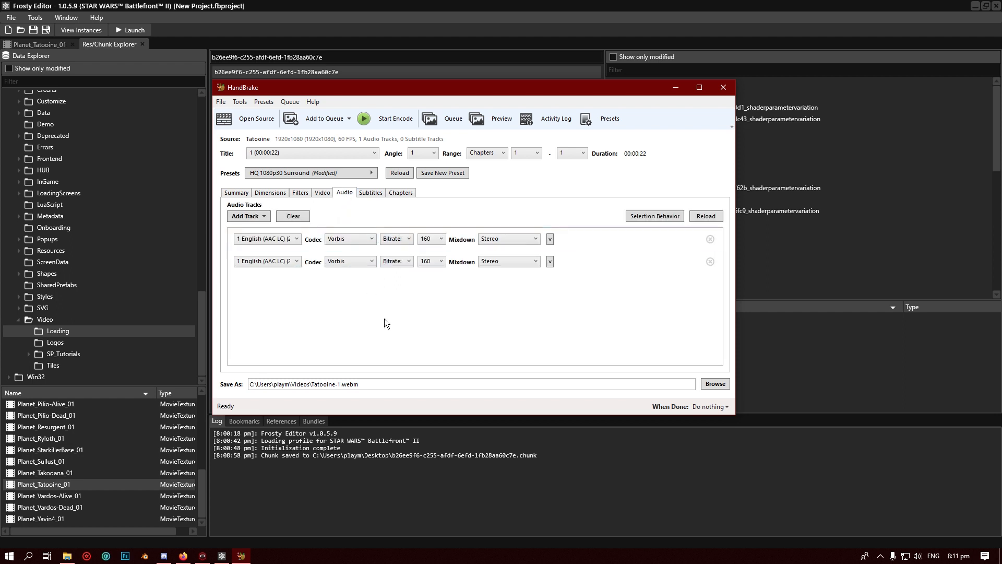
click(435, 243)
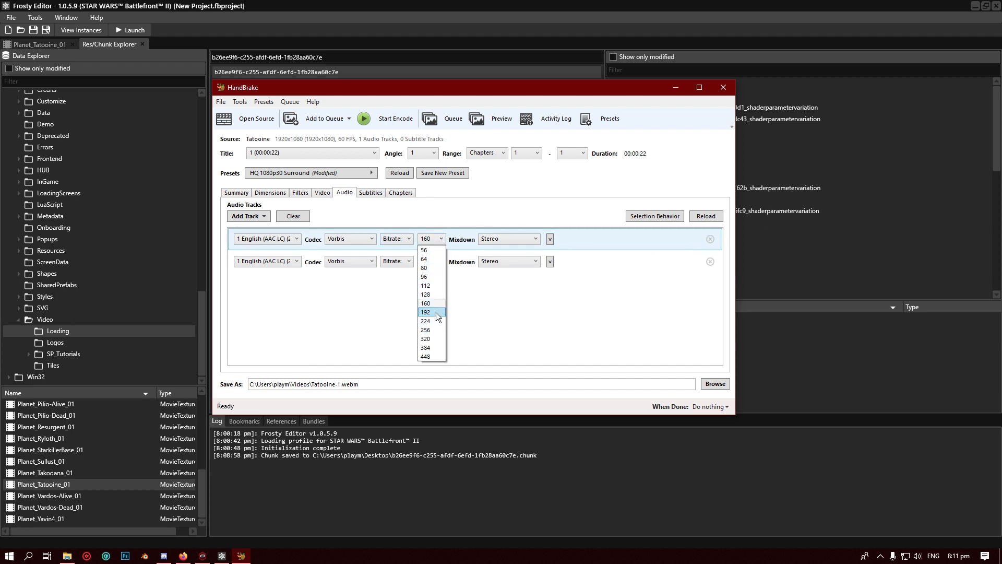
click(436, 313)
click(439, 264)
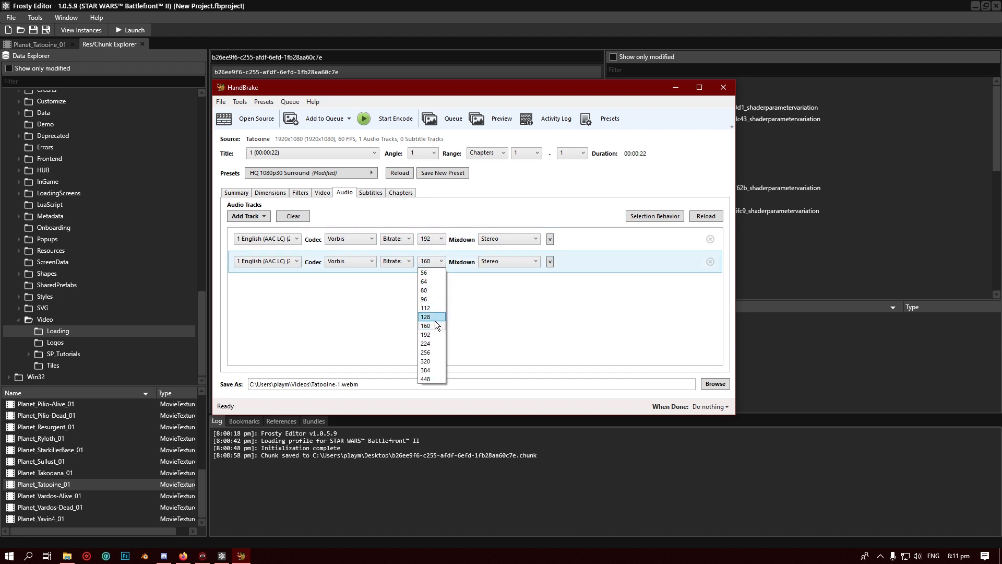
click(431, 334)
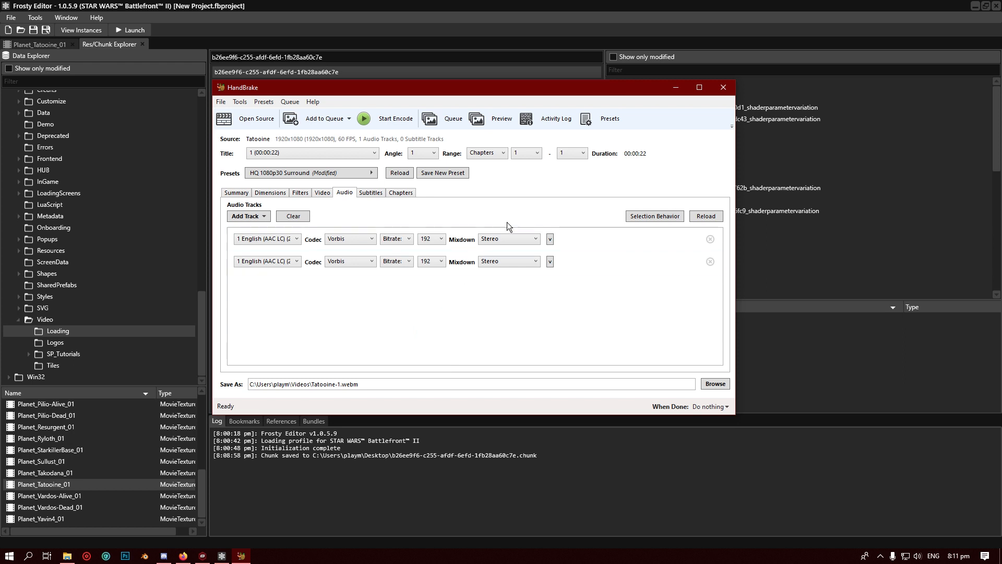
click(503, 237)
click(508, 250)
click(508, 241)
click(504, 277)
Return to the encode summary and try to start encoding Tatooine-1.webm into the Videos folder
click(248, 194)
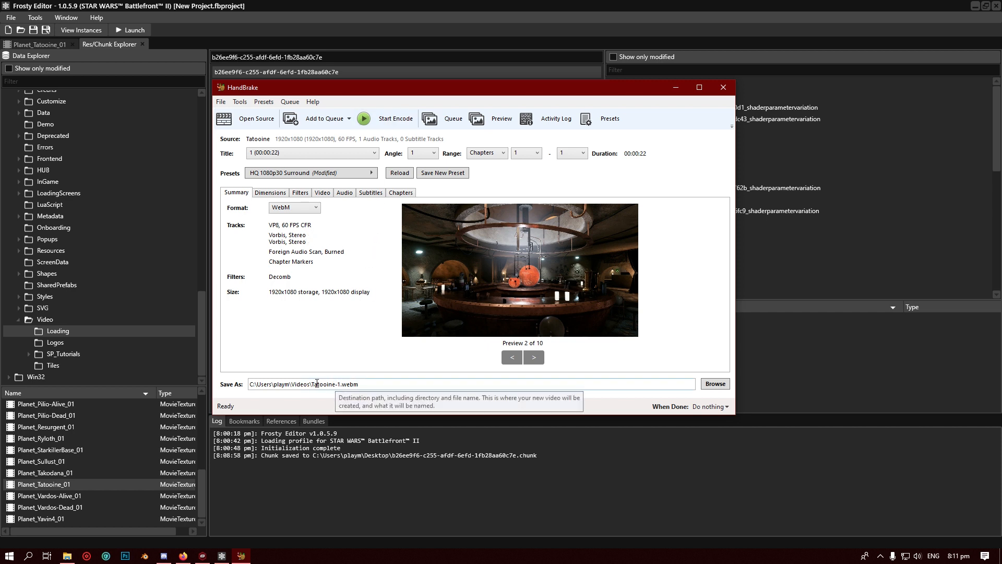
click(398, 124)
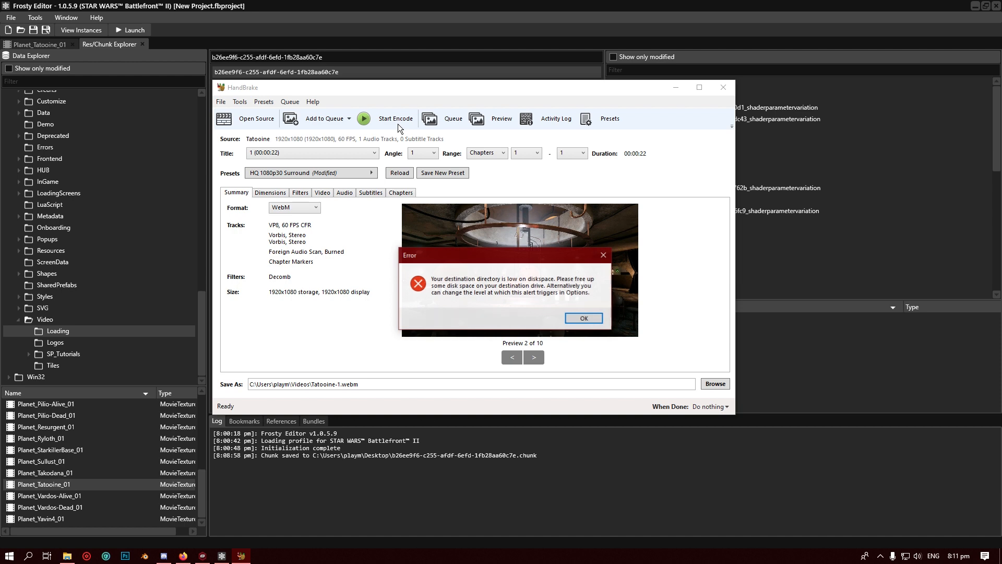
click(582, 319)
Create a Loadingscreens folder on the Games 2 (F:) drive and set it as the destination for Tatooine-1.webm
click(715, 384)
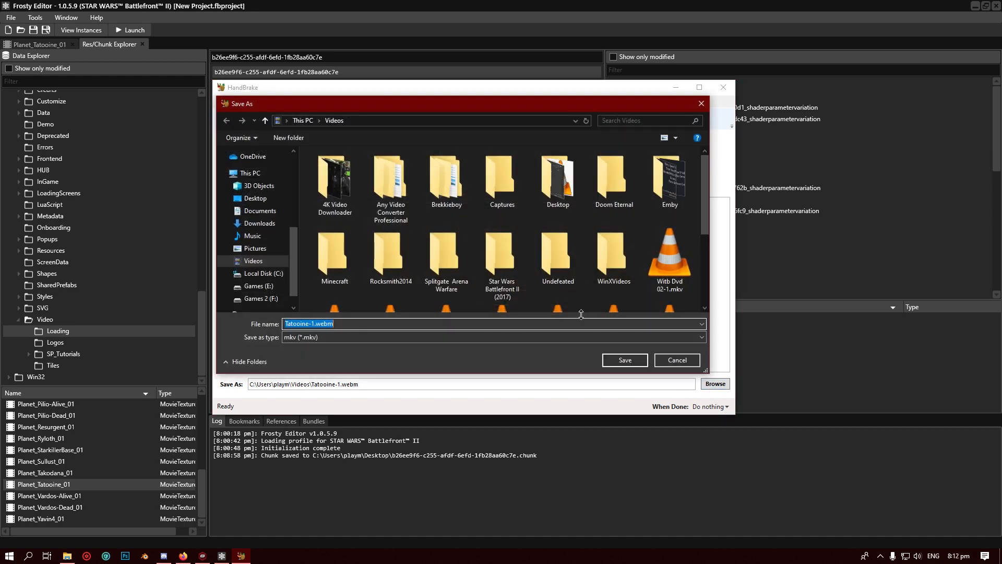
scroll(287, 244, down, 1)
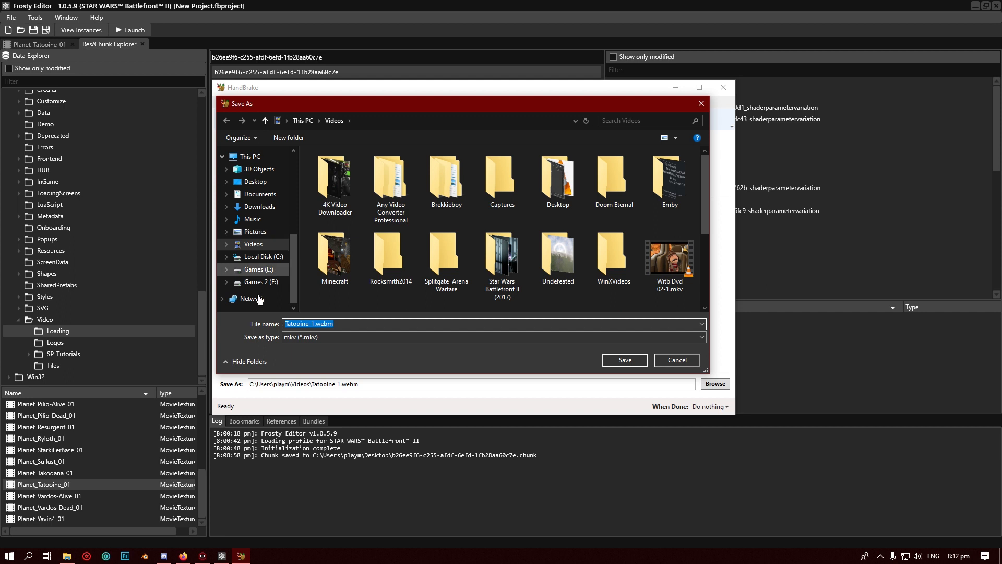
click(259, 281)
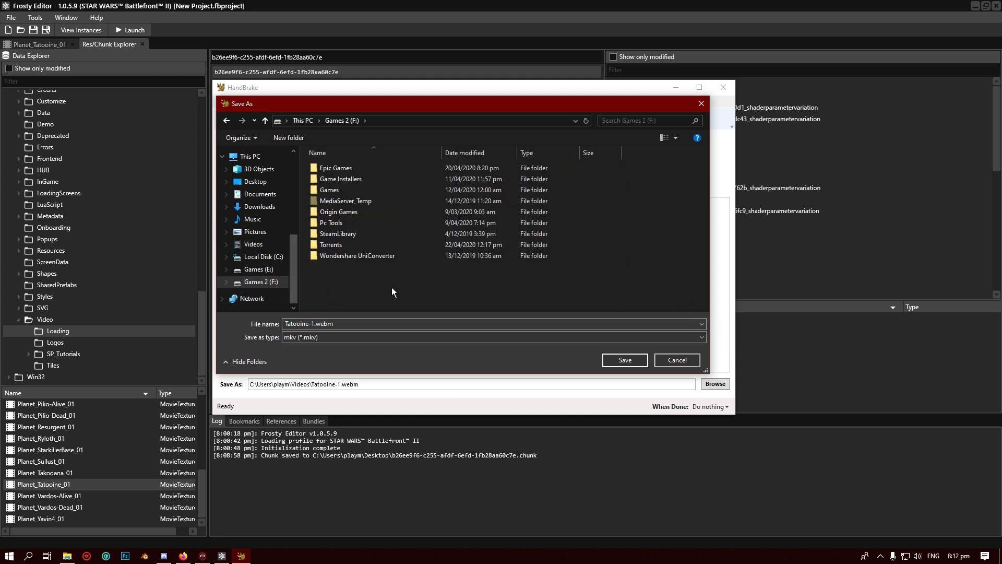
key(ctrl+shift+n)
text(Loadingscreens)
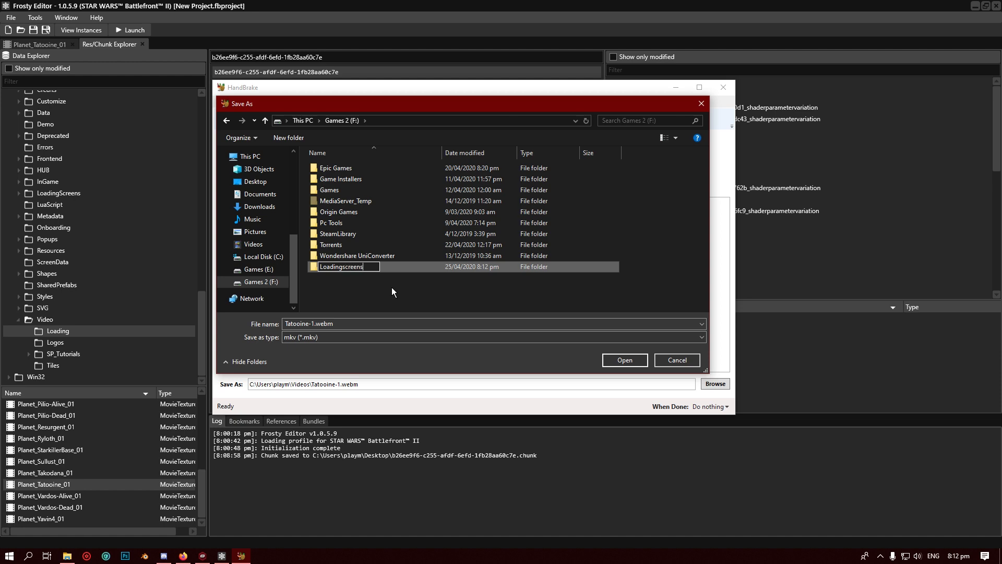
key(Return)
click(623, 360)
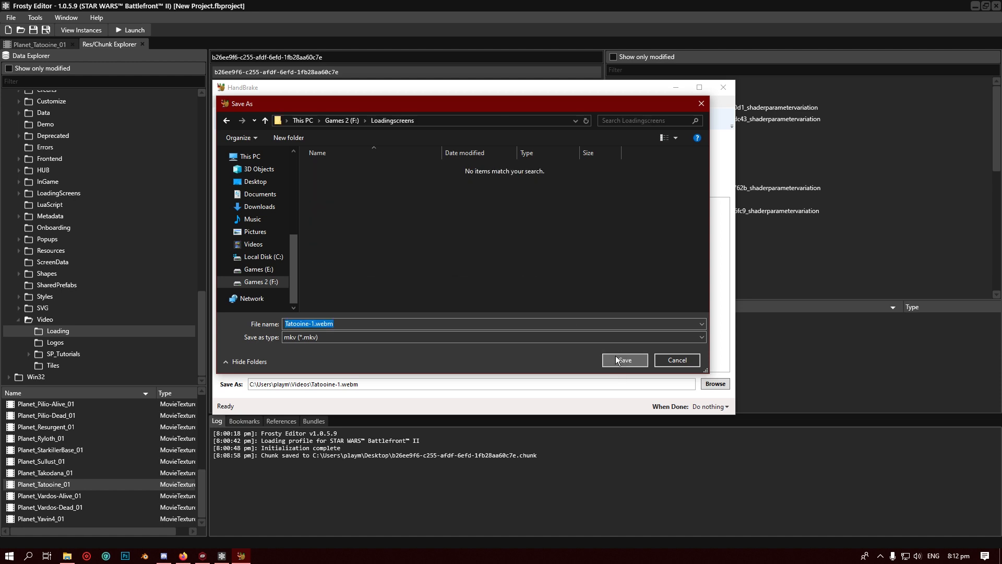
click(621, 361)
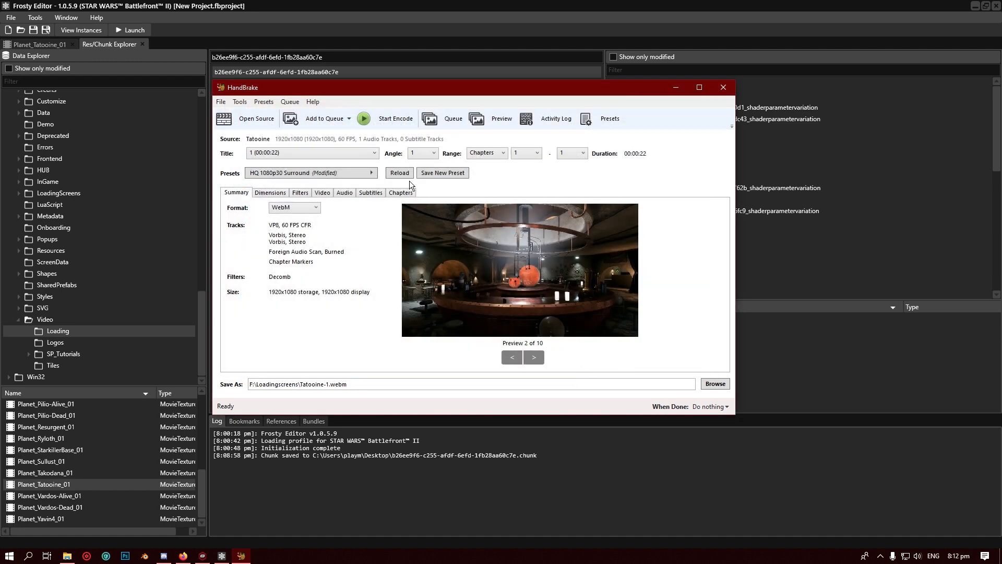
Encode the video to the chosen destination, then close HandBrake
click(386, 119)
click(723, 88)
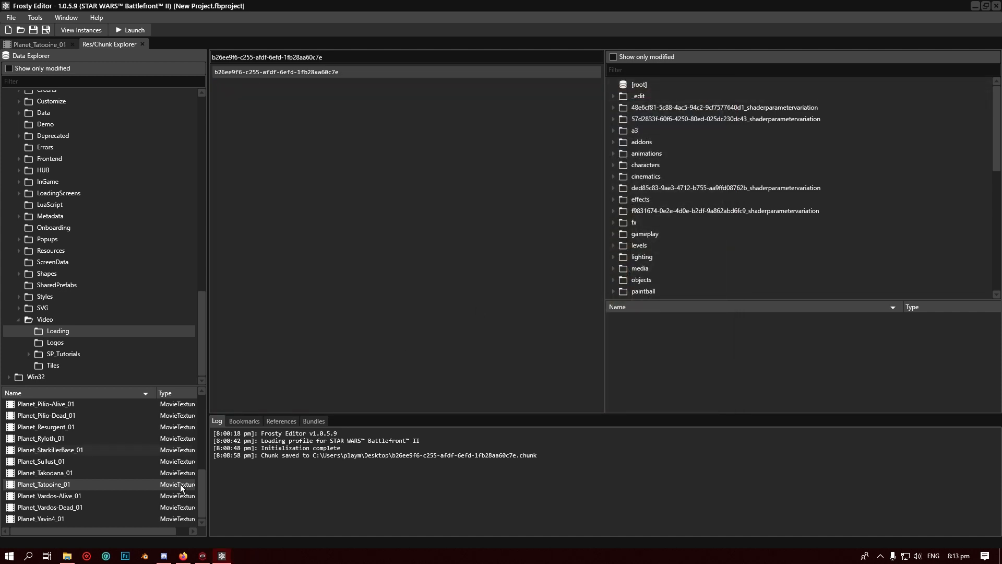
Switch to File Explorer and open the Loadingscreens folder on the Games 2 (F:) drive
click(67, 555)
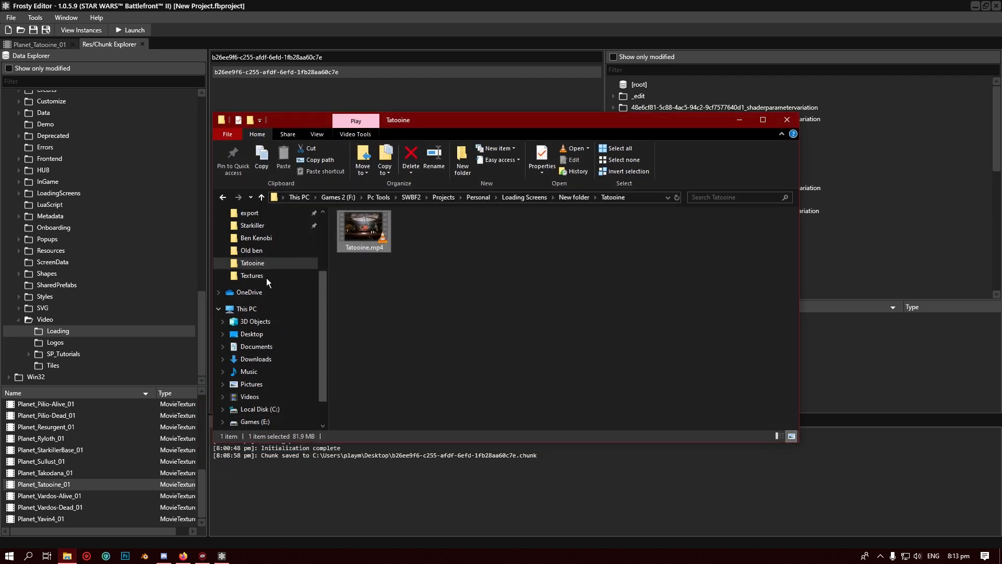
scroll(268, 370, down, 1)
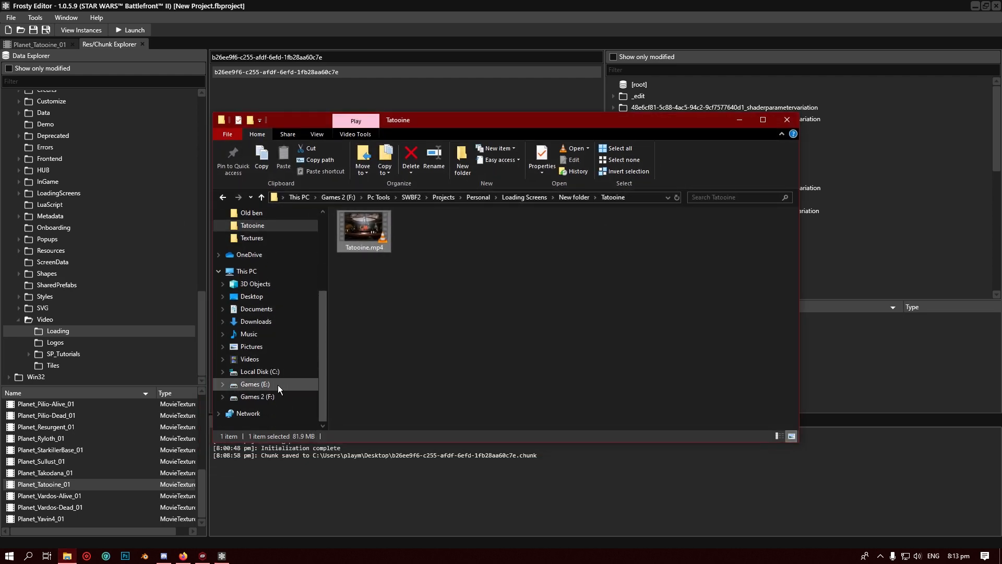
click(278, 385)
click(278, 392)
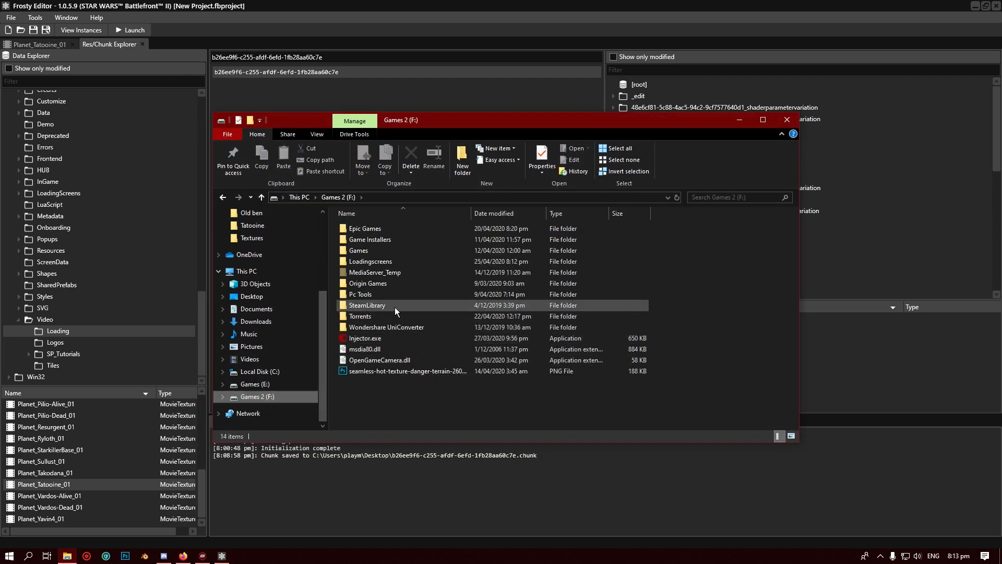
double_click(390, 258)
Rename Tatooine-1.webm to Tatooine-1.chunk and accept the file extension change
click(378, 236)
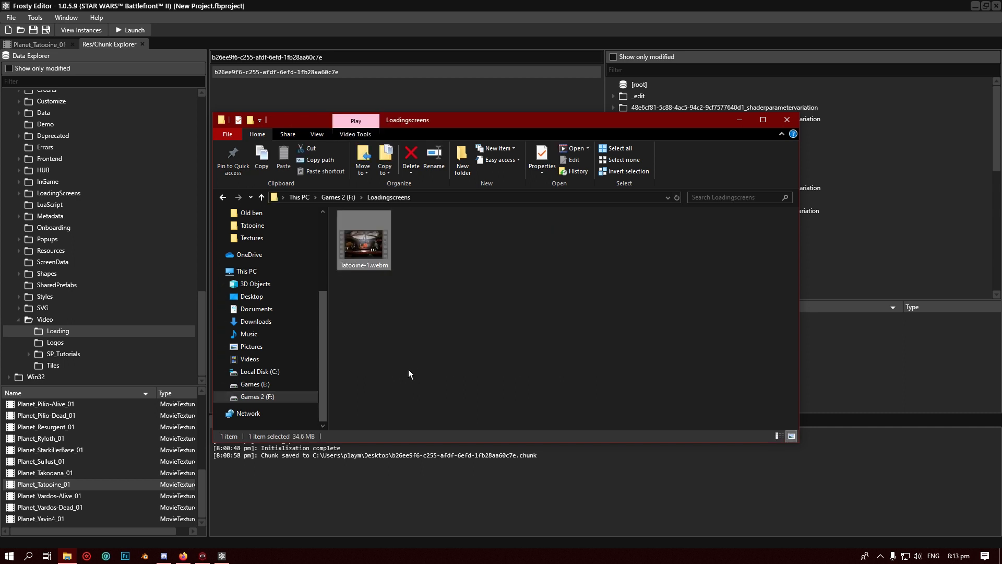
key(F2)
key(BackSpace)
key(BackSpace)
key(BackSpace)
key(BackSpace)
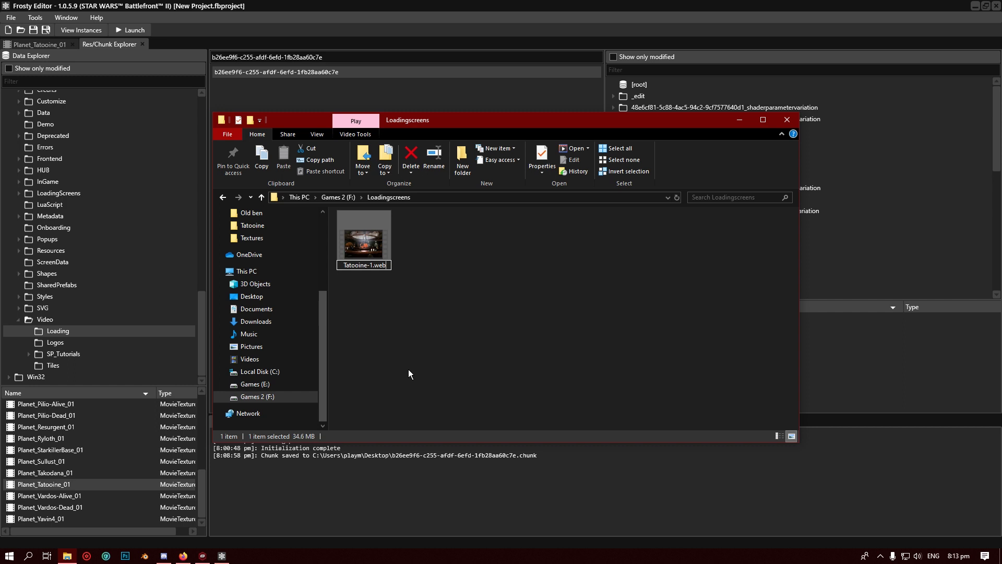
text(chunk)
key(Return)
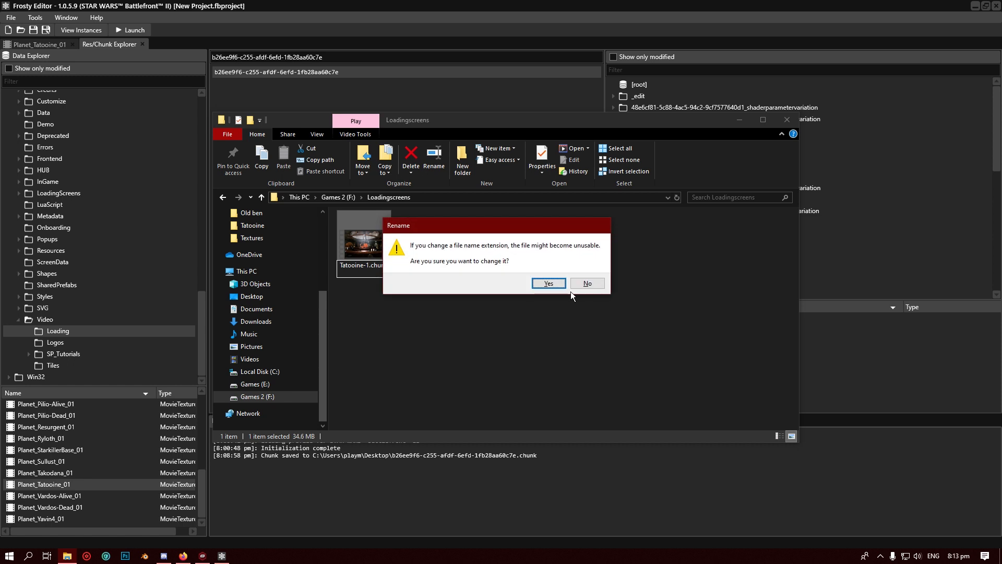
click(548, 282)
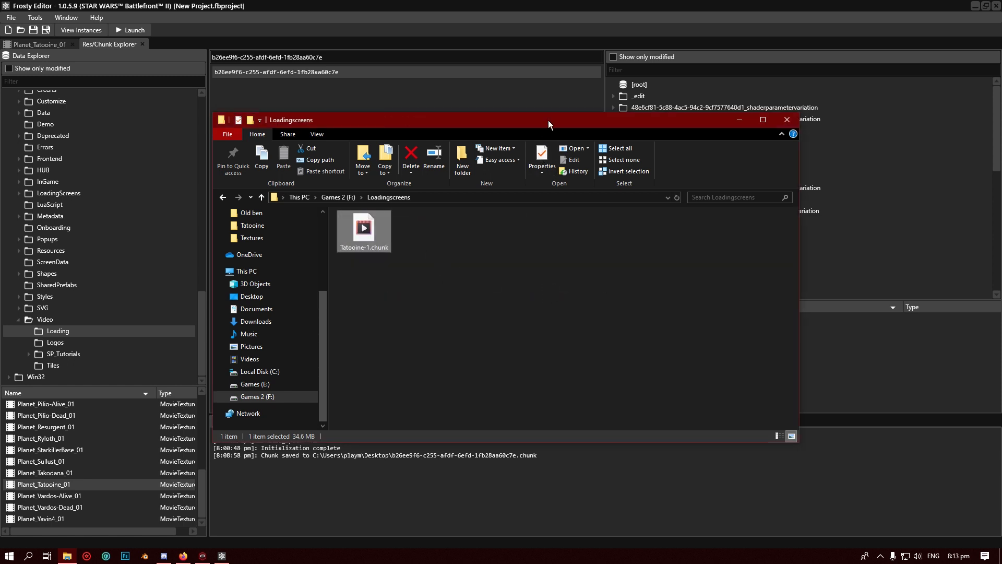
Start an import for chunk b26ee9f6-c255-afdf-6efd-1fb28aa60c7e and select Tatooine-1.chunk from the Loadingscreens folder on Games 2 (F:)
drag(548, 120, 720, 179)
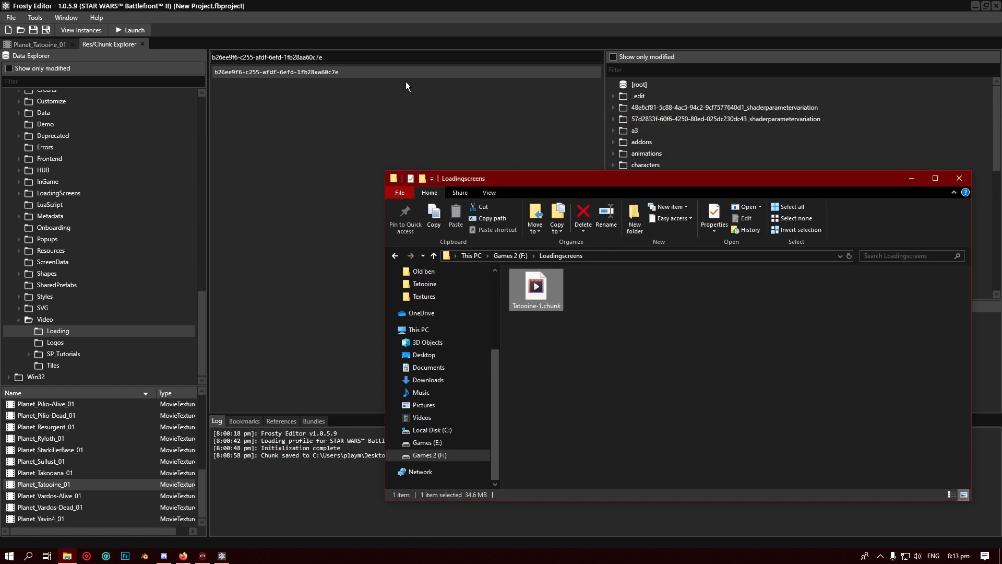
click(341, 75)
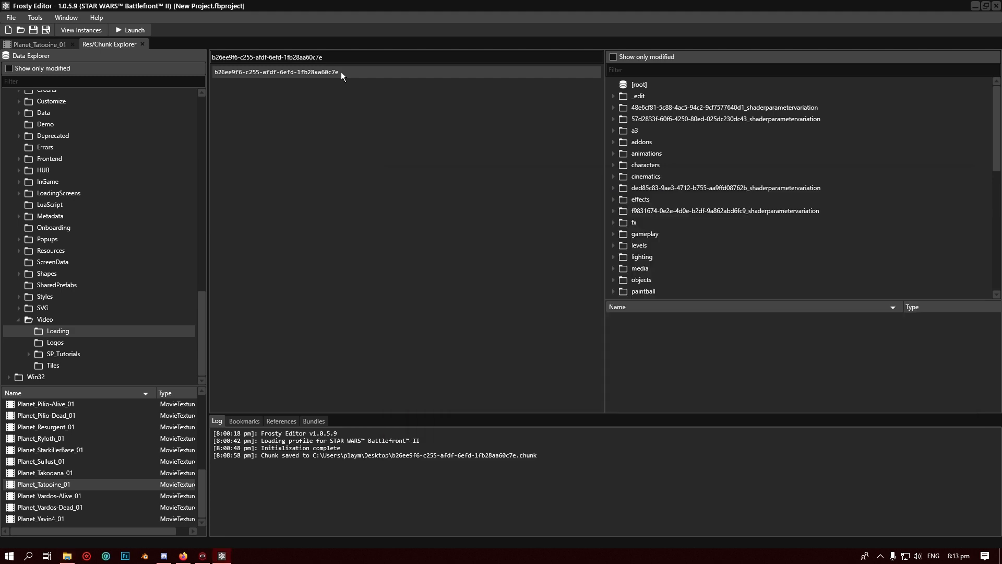
right_click(274, 70)
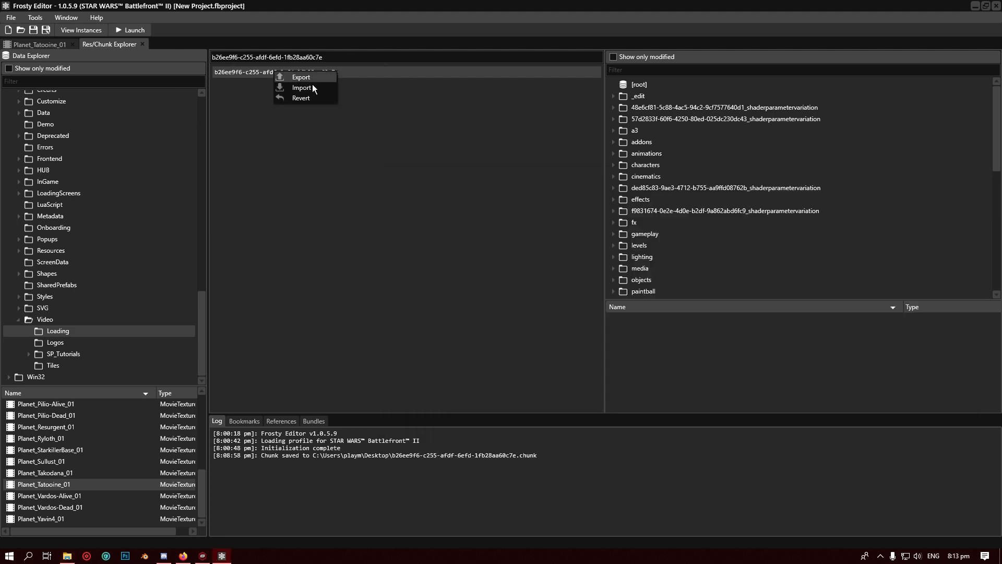
click(315, 85)
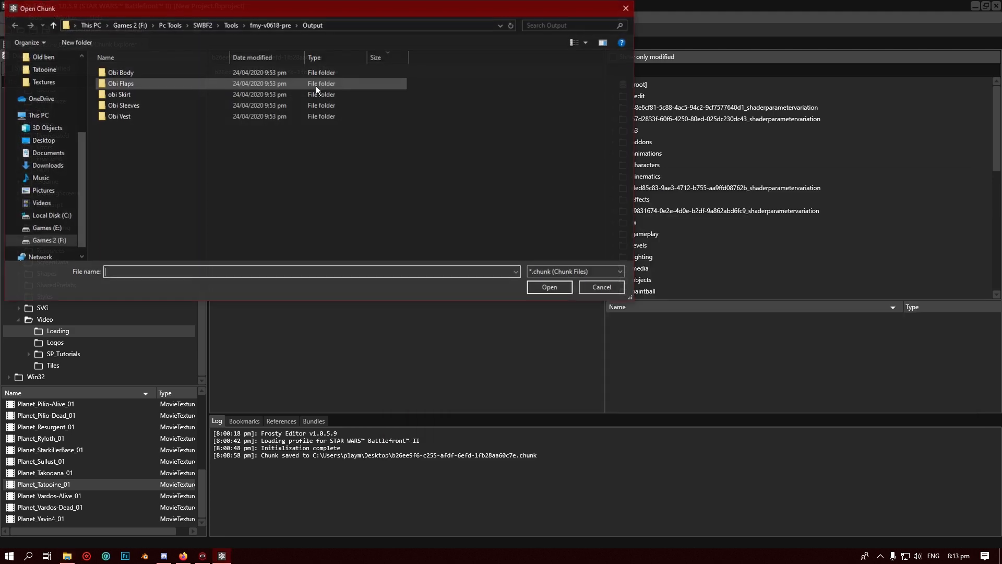
click(61, 242)
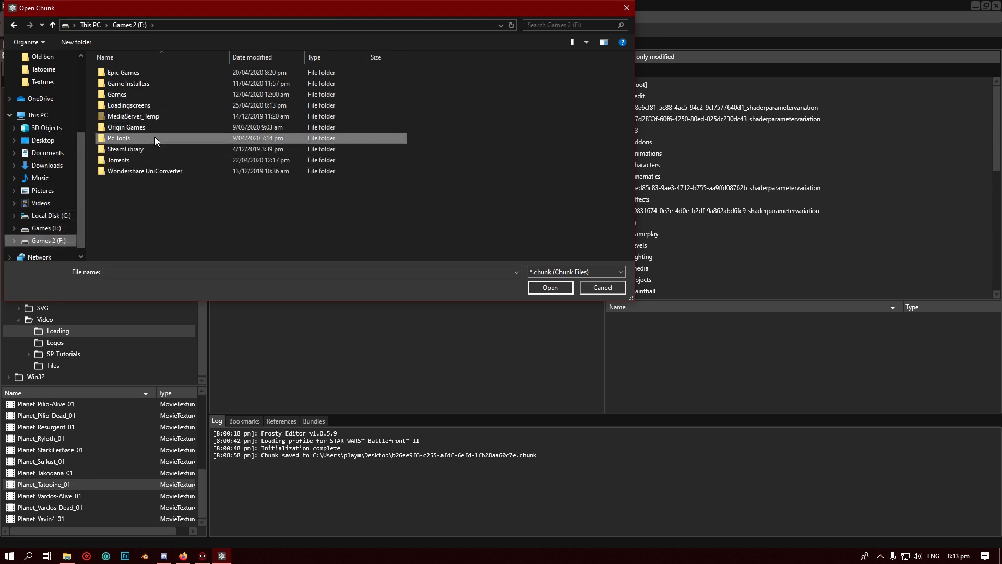
double_click(155, 108)
click(127, 86)
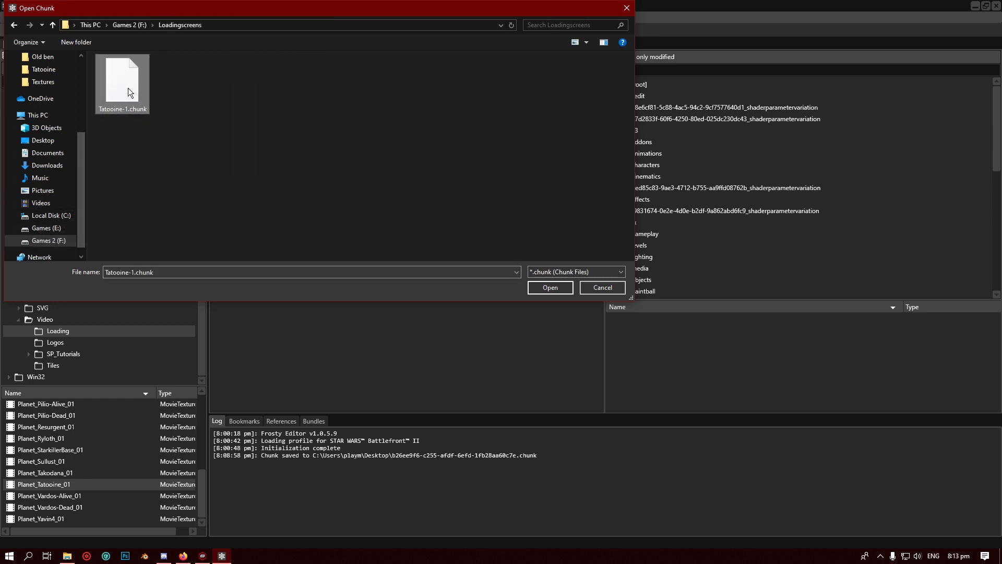
Check the exact byte size in the properties of Tatooine-1.chunk and import the file
right_click(130, 92)
click(181, 349)
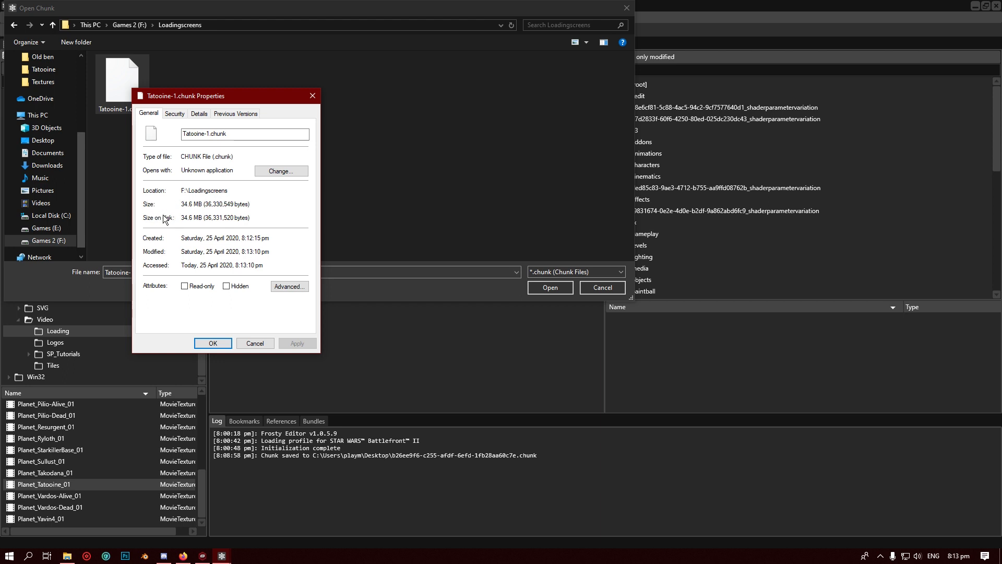
double_click(231, 204)
click(213, 343)
click(540, 286)
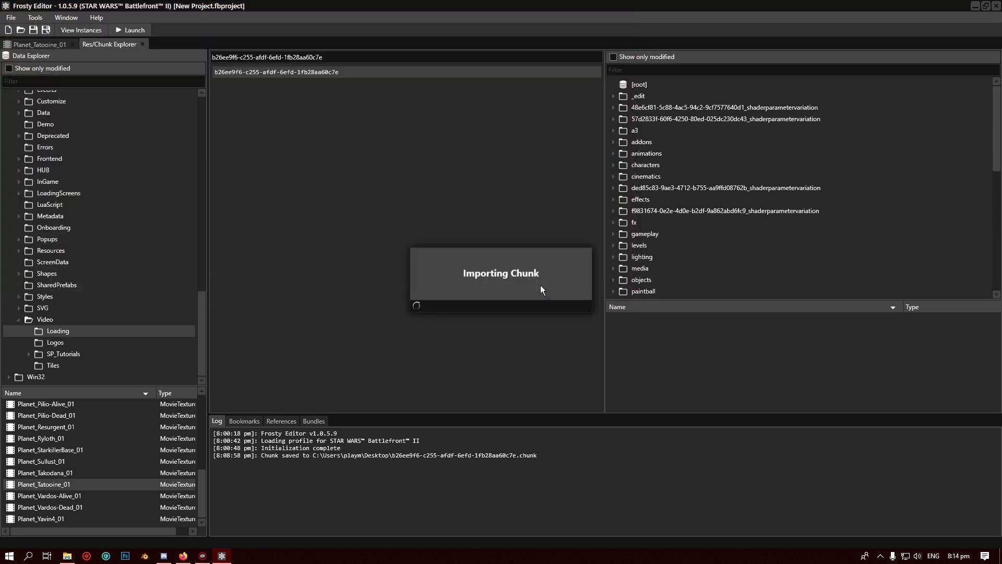
Set the ChunkSize of the Planet_Tatooine_01 movie texture to 36330549
click(60, 46)
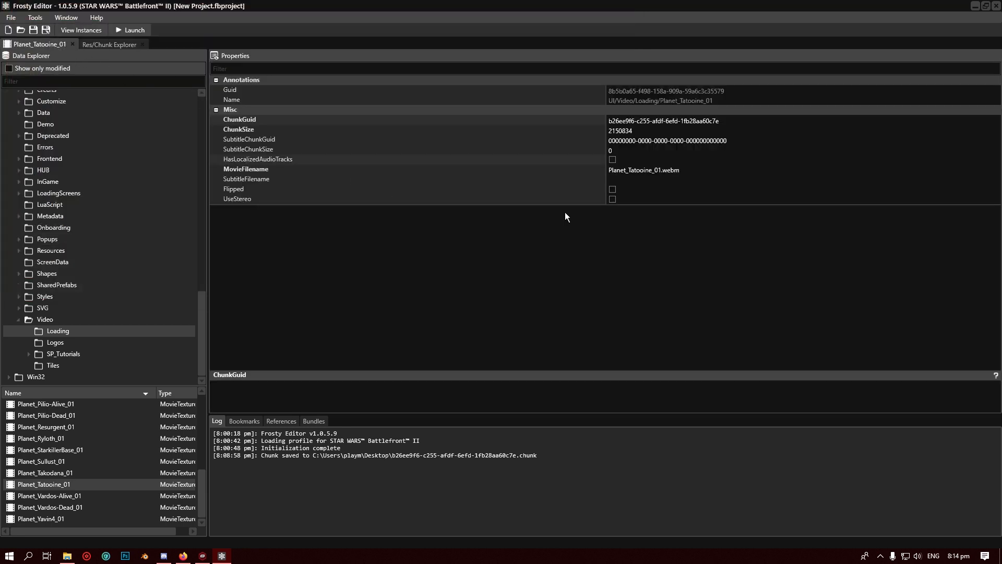
click(625, 130)
text(36330549)
key(Left)
key(BackSpace)
click(661, 136)
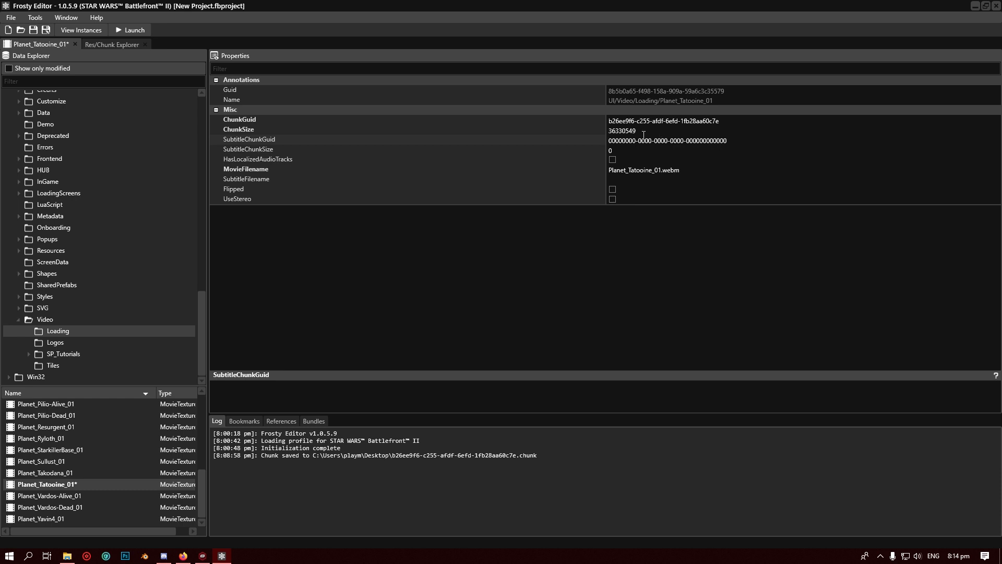
click(642, 128)
Launch Star Wars Battlefront II with the mod and go to the single-player Custom Arcade setup
click(147, 30)
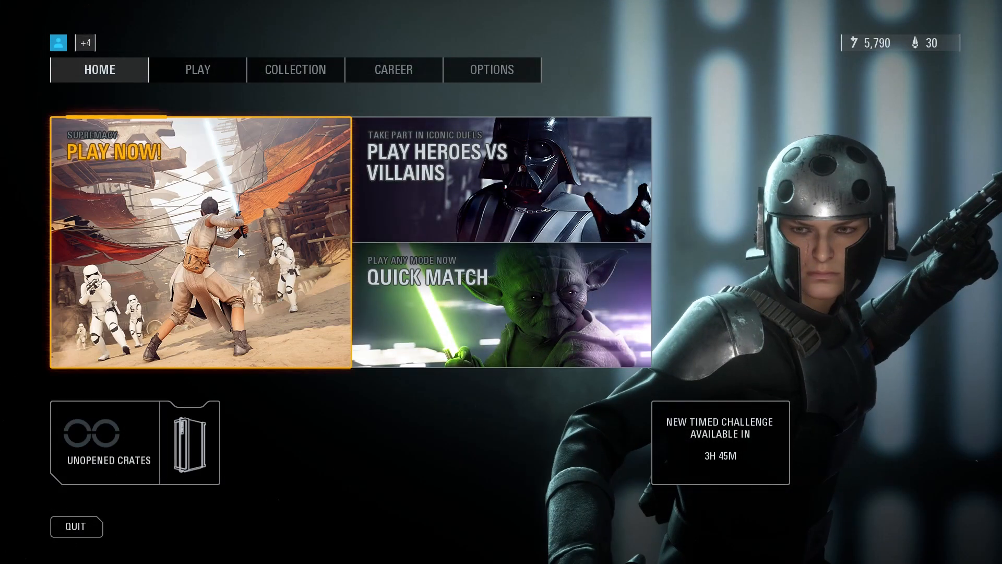
click(215, 73)
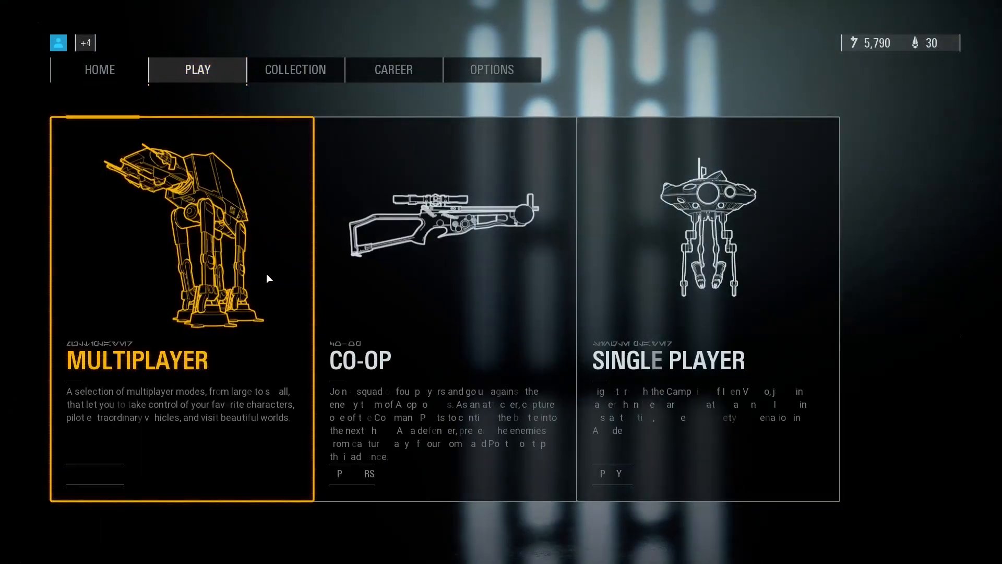
click(653, 328)
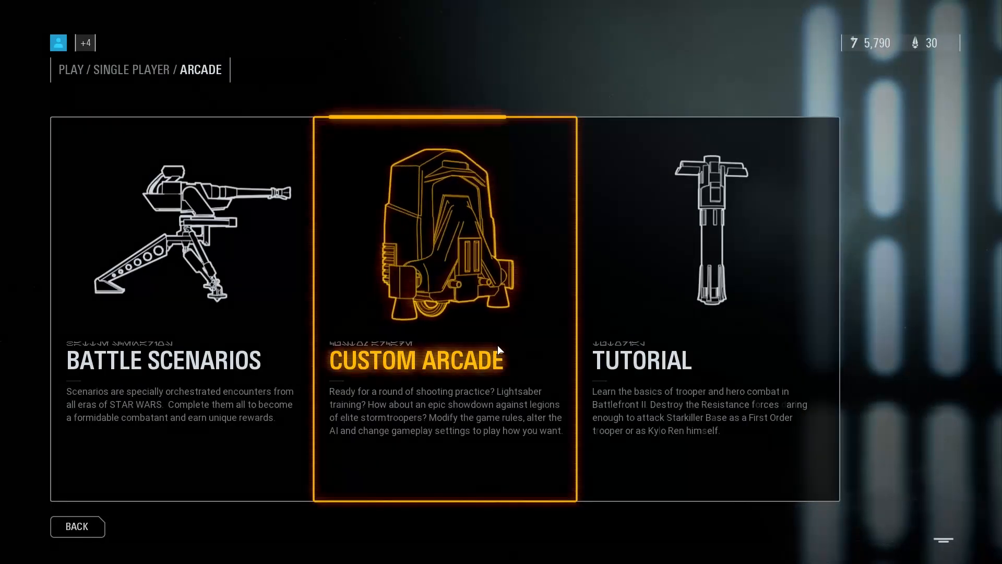
click(497, 346)
Set the Custom Arcade location to Tatooine - Mos Eisley
click(370, 149)
click(369, 152)
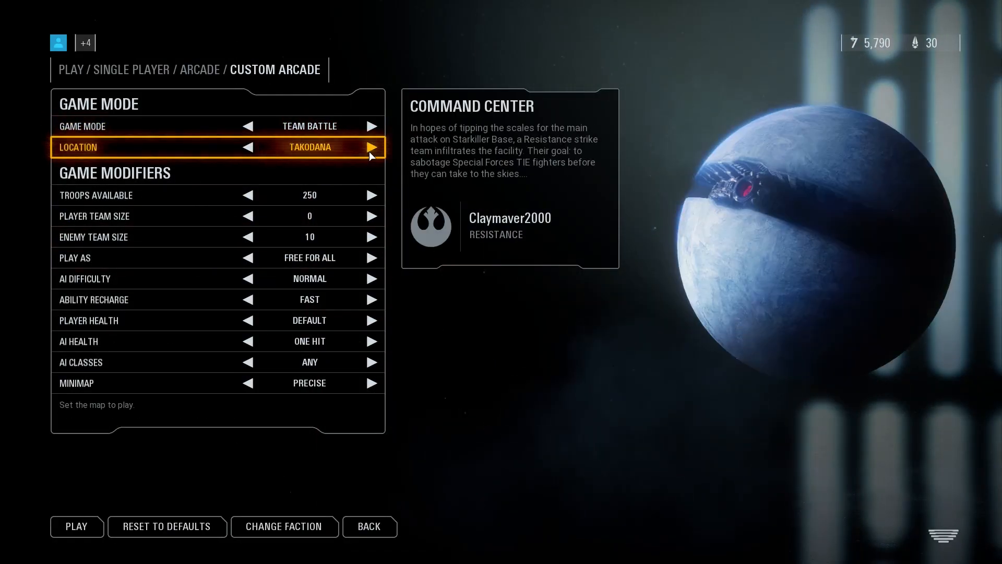
click(369, 152)
click(369, 152)
click(369, 152)
click(369, 151)
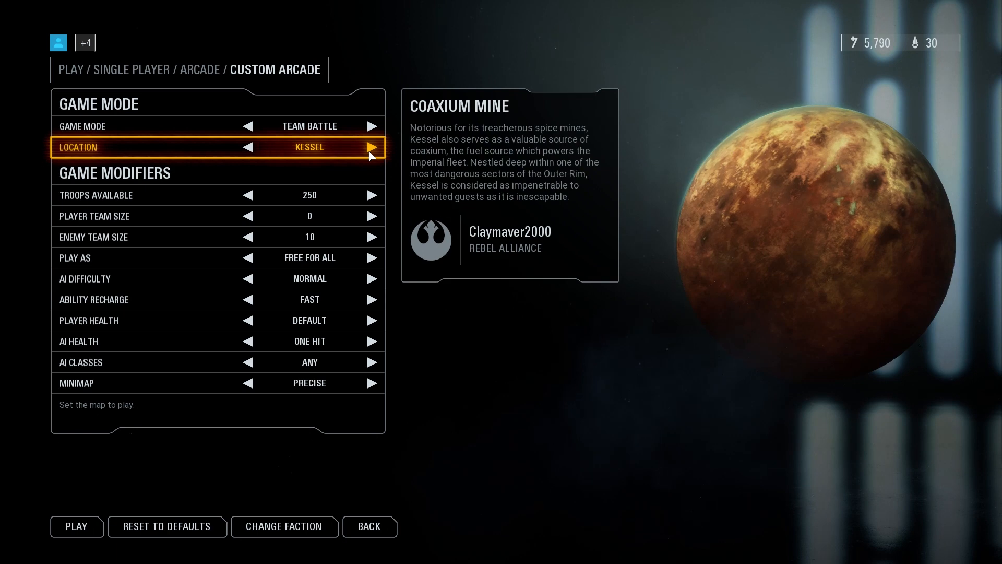
click(369, 151)
click(369, 151)
click(369, 151)
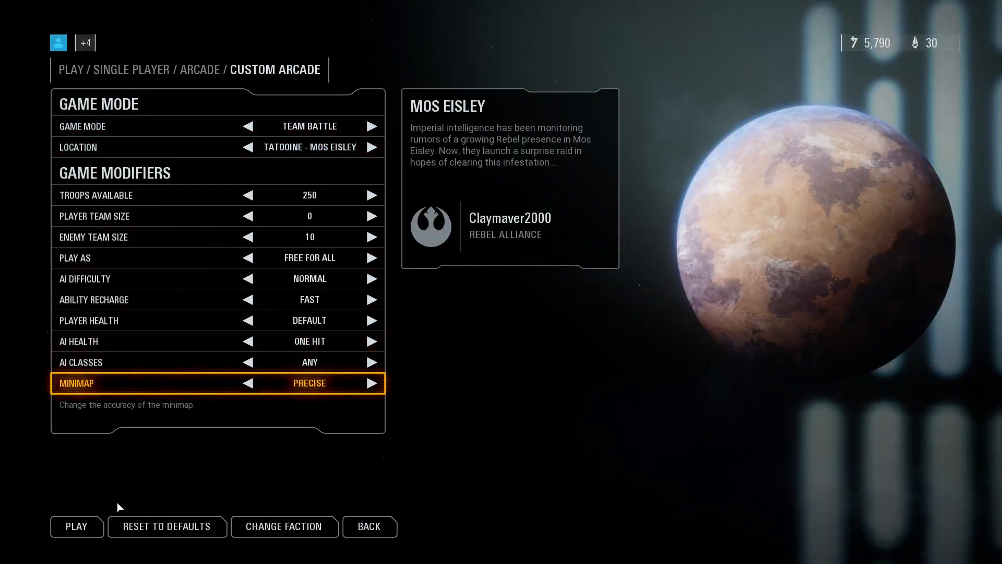
Start the custom arcade match to play the loading screen and choose Luke Skywalker as the character
click(92, 524)
click(462, 351)
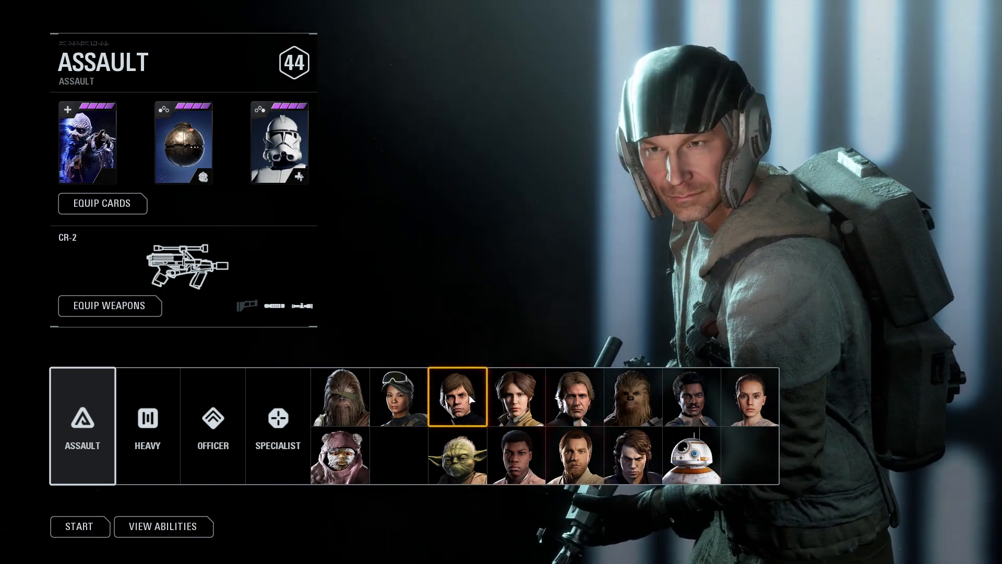
click(470, 402)
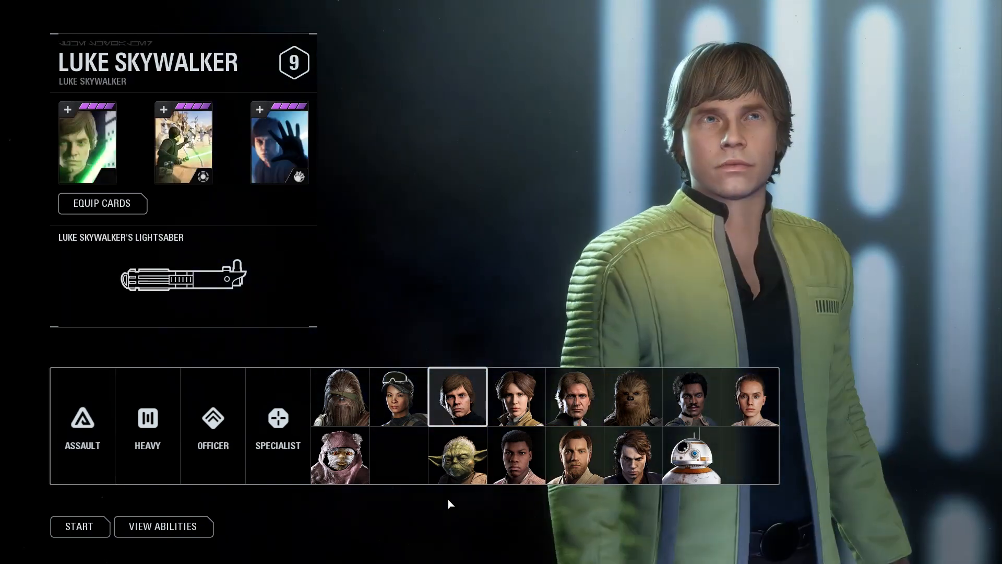